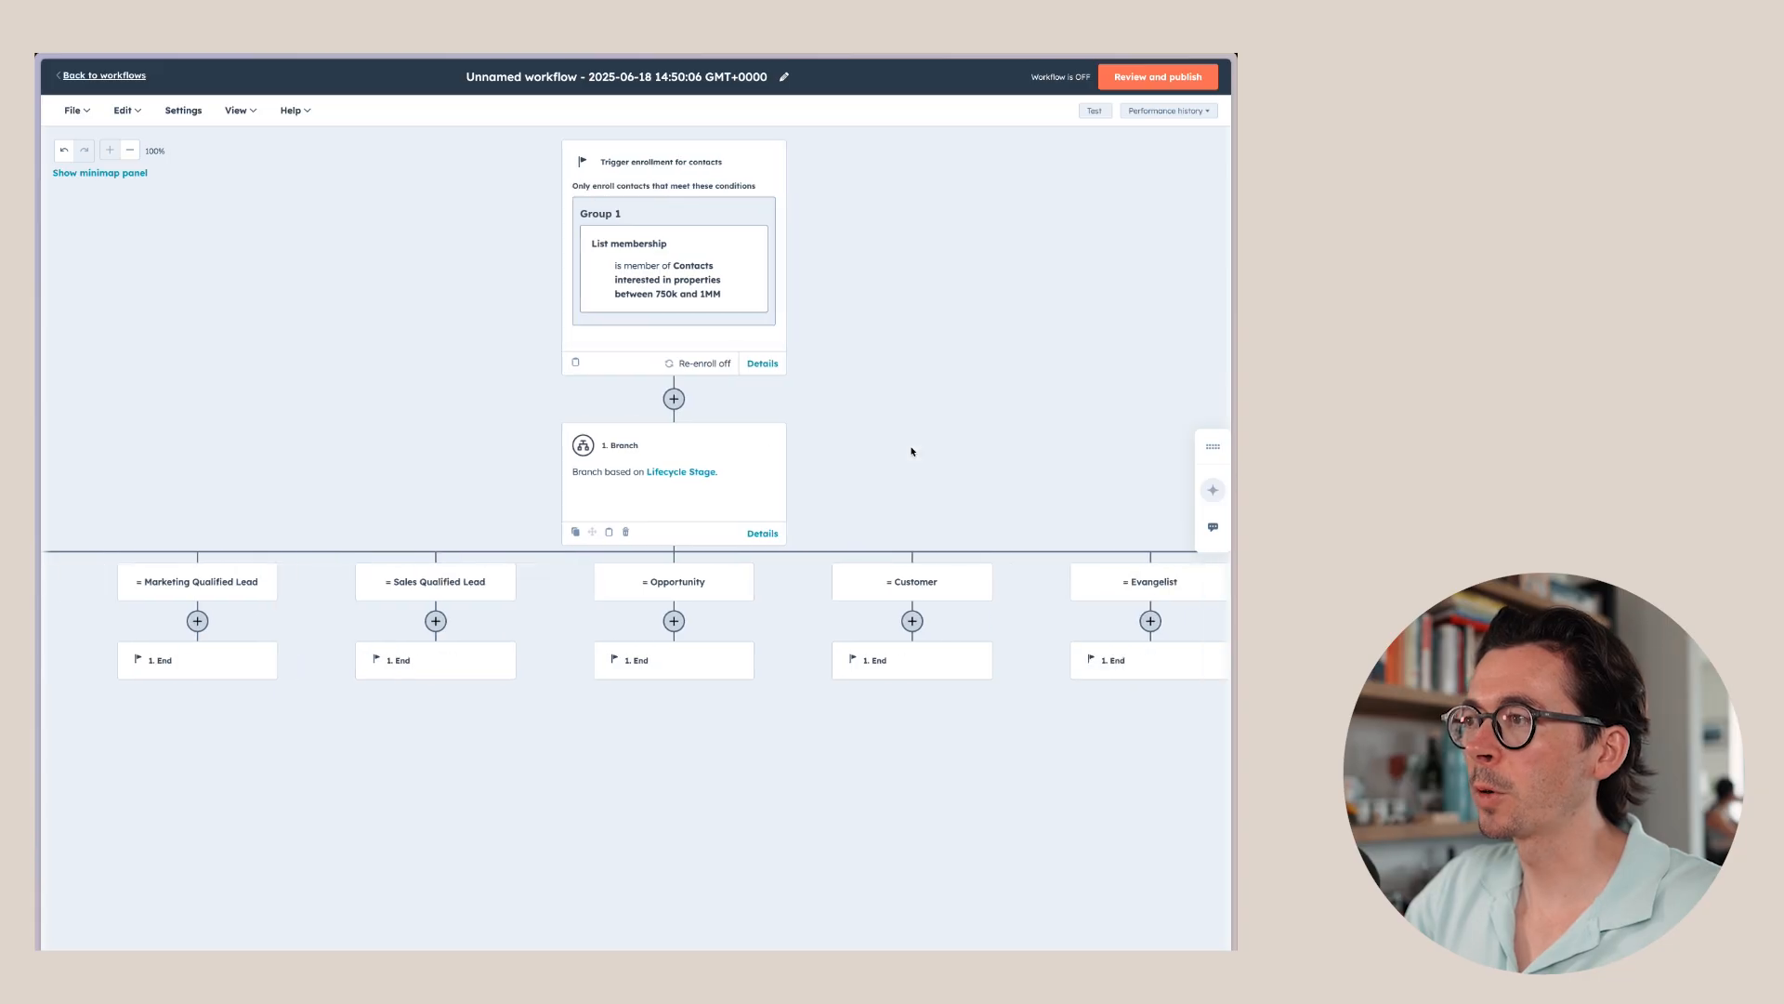
Add a filter-criteria branch action under the Lead path and name its first branch "US & Recent email enagement"
{"action": "scroll", "coordinate": [911, 452], "scroll_direction": "left", "scroll_amount": 3}
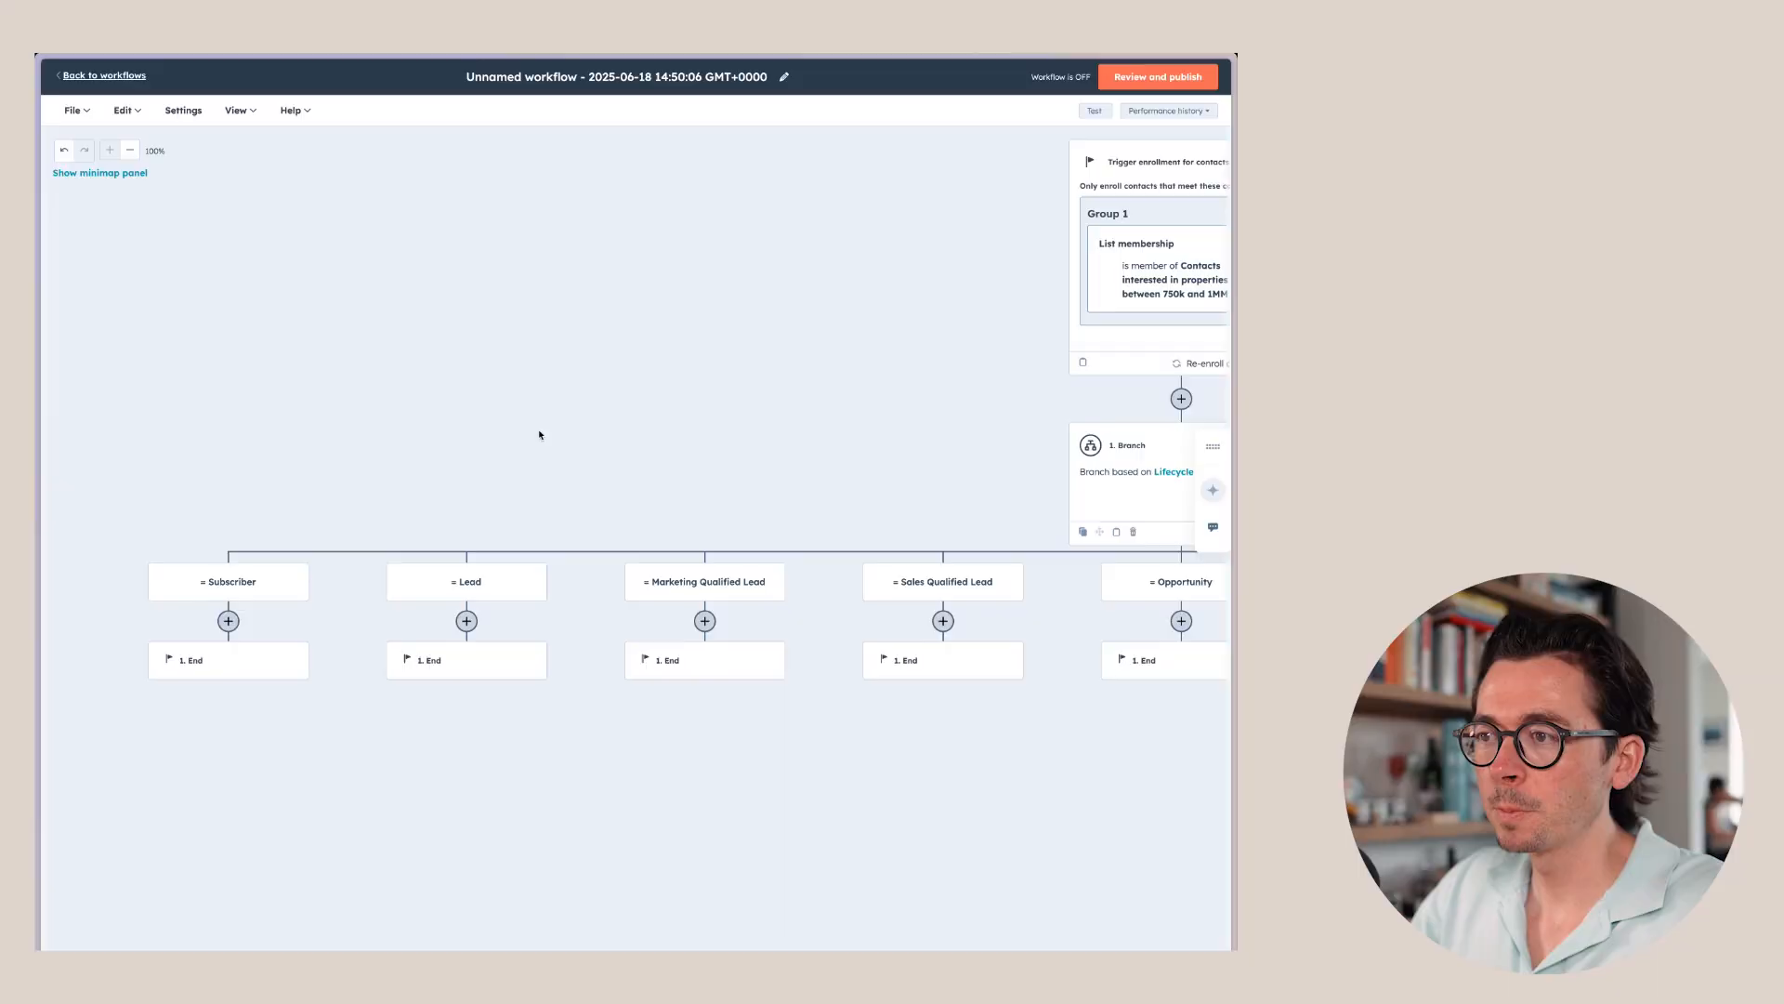
{"action": "left_click", "coordinate": [481, 624]}
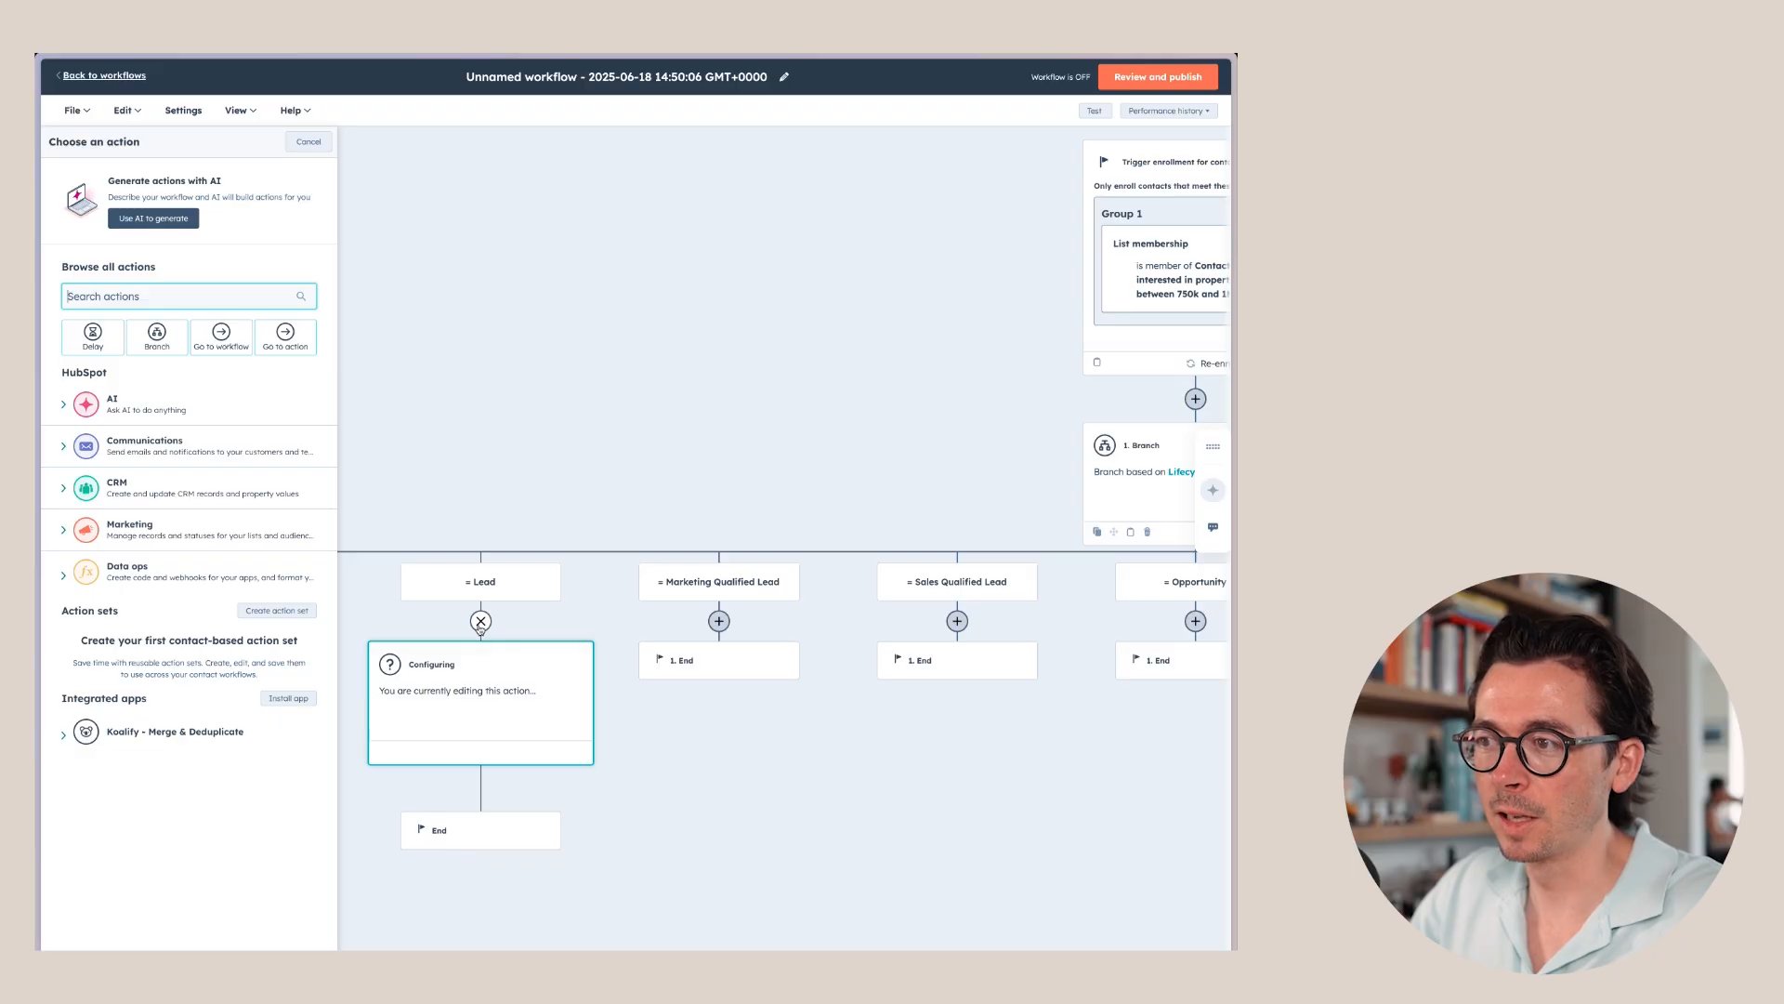
{"action": "left_click", "coordinate": [157, 337]}
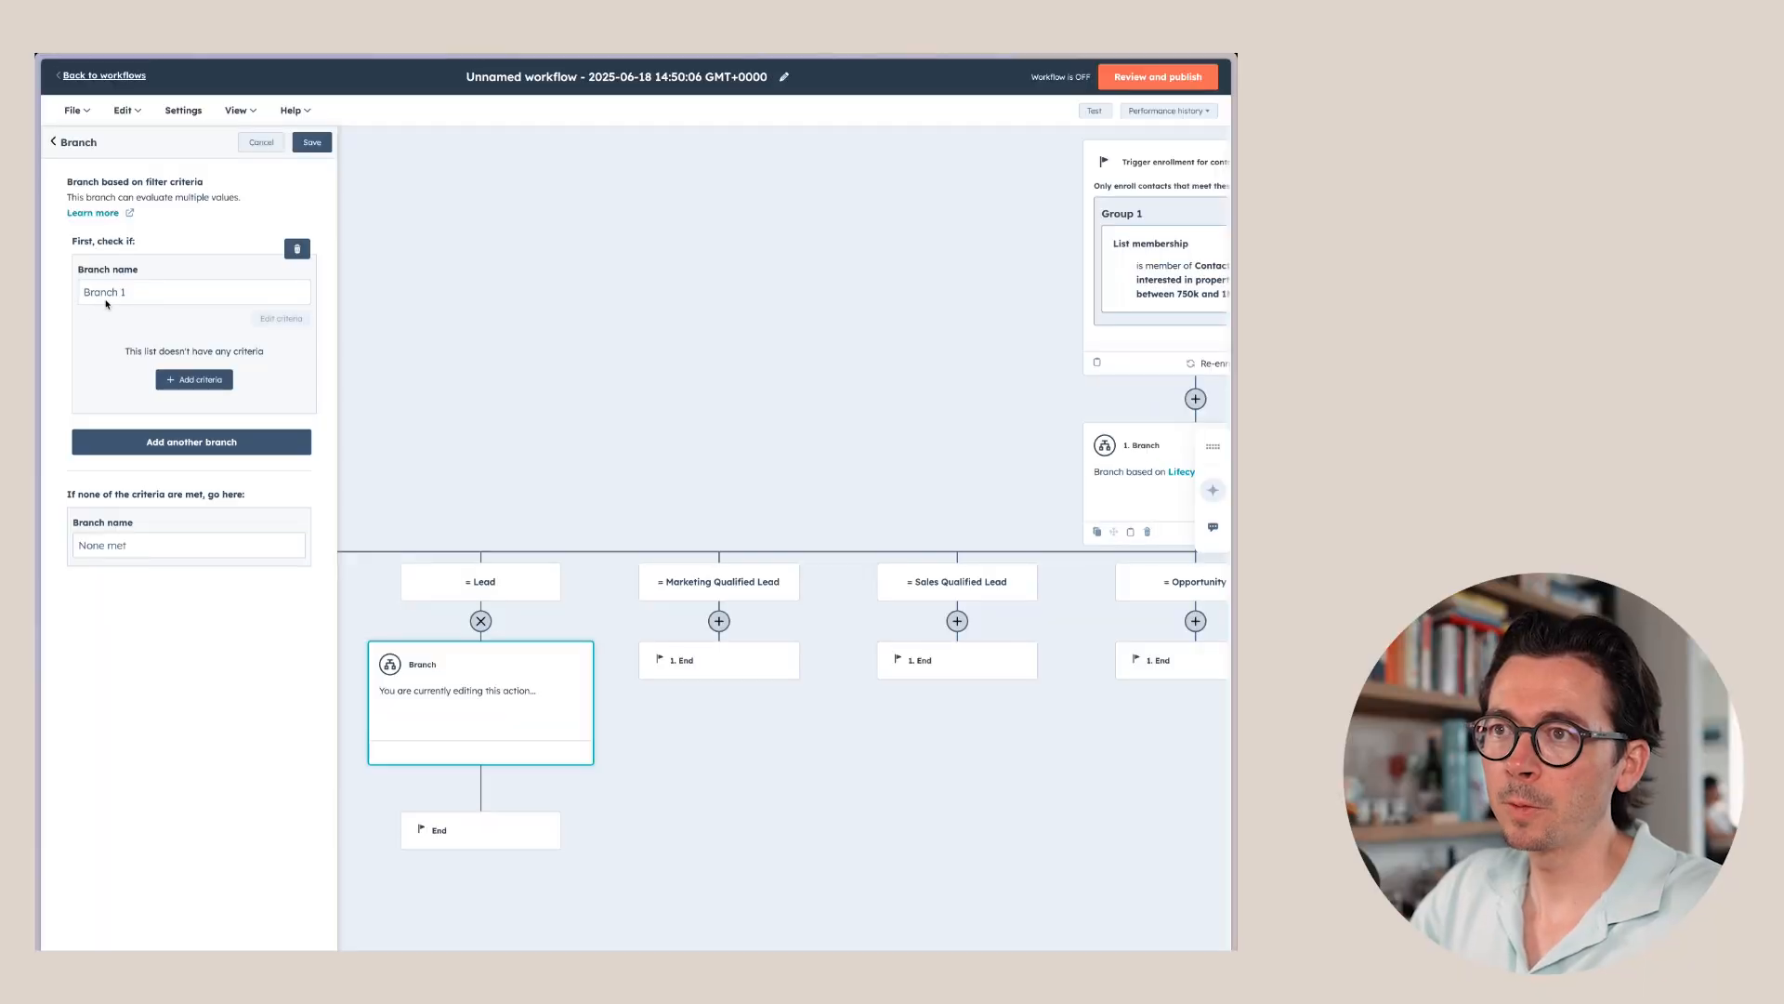
{"action": "left_click", "coordinate": [111, 296]}
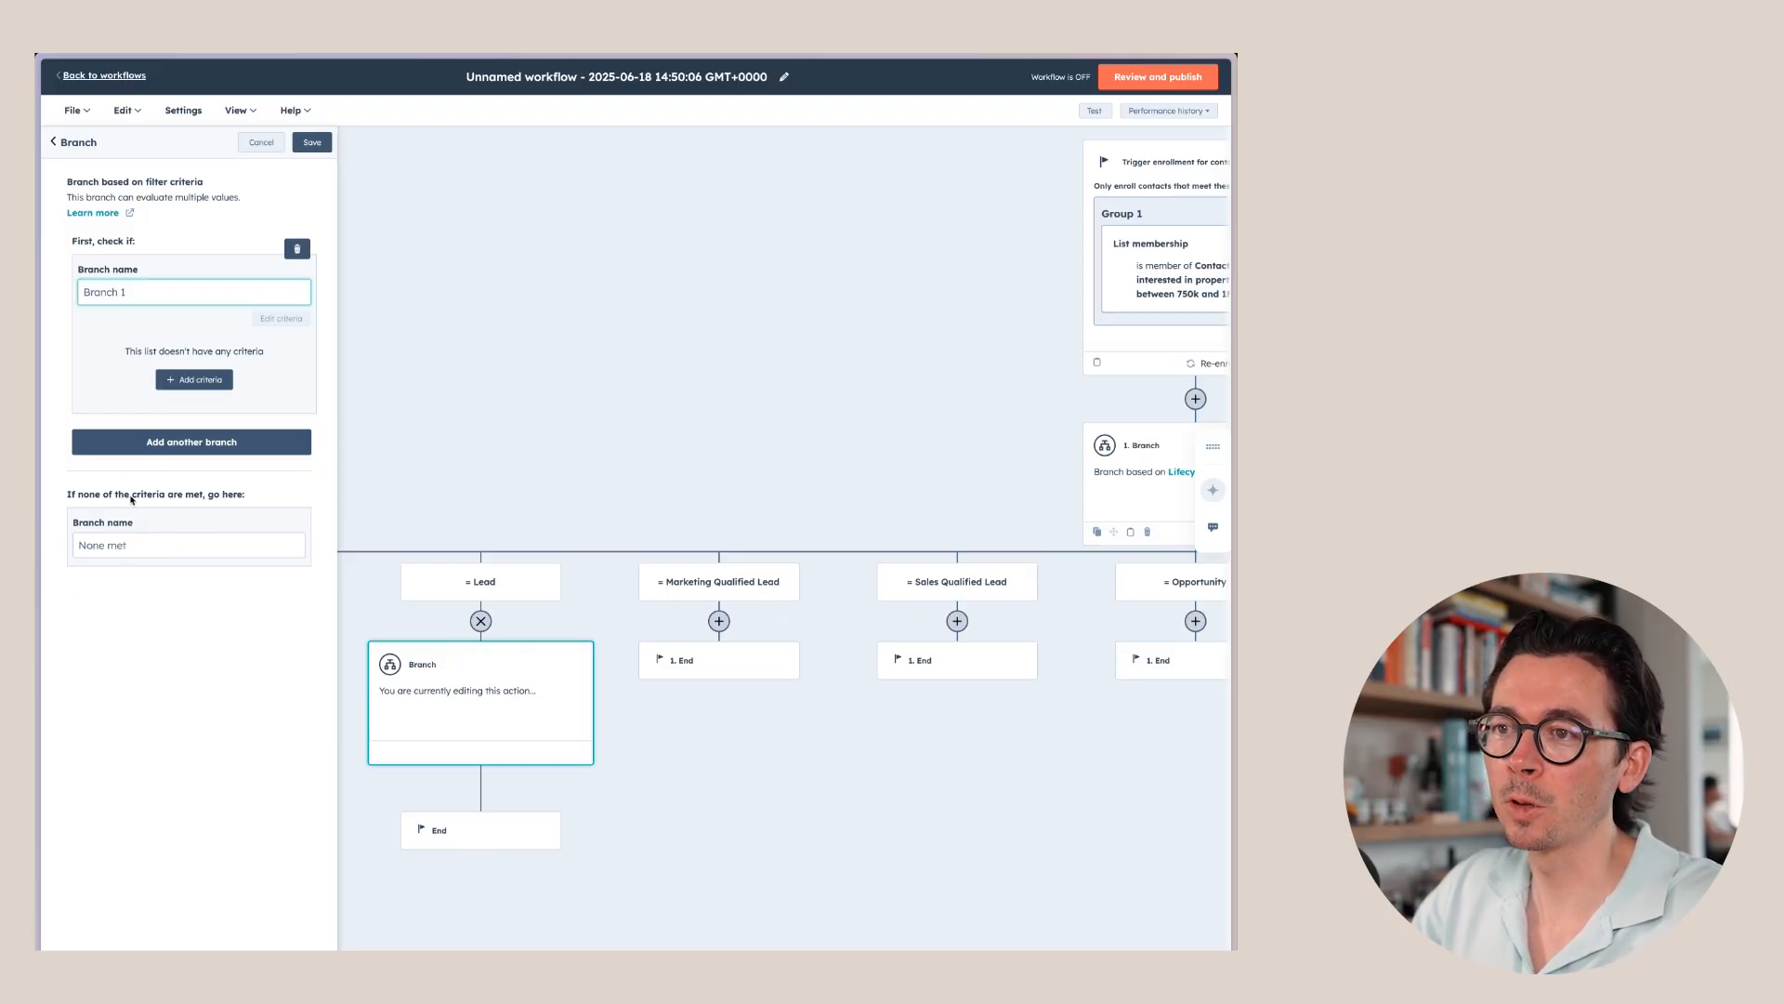
{"action": "left_click", "coordinate": [111, 548]}
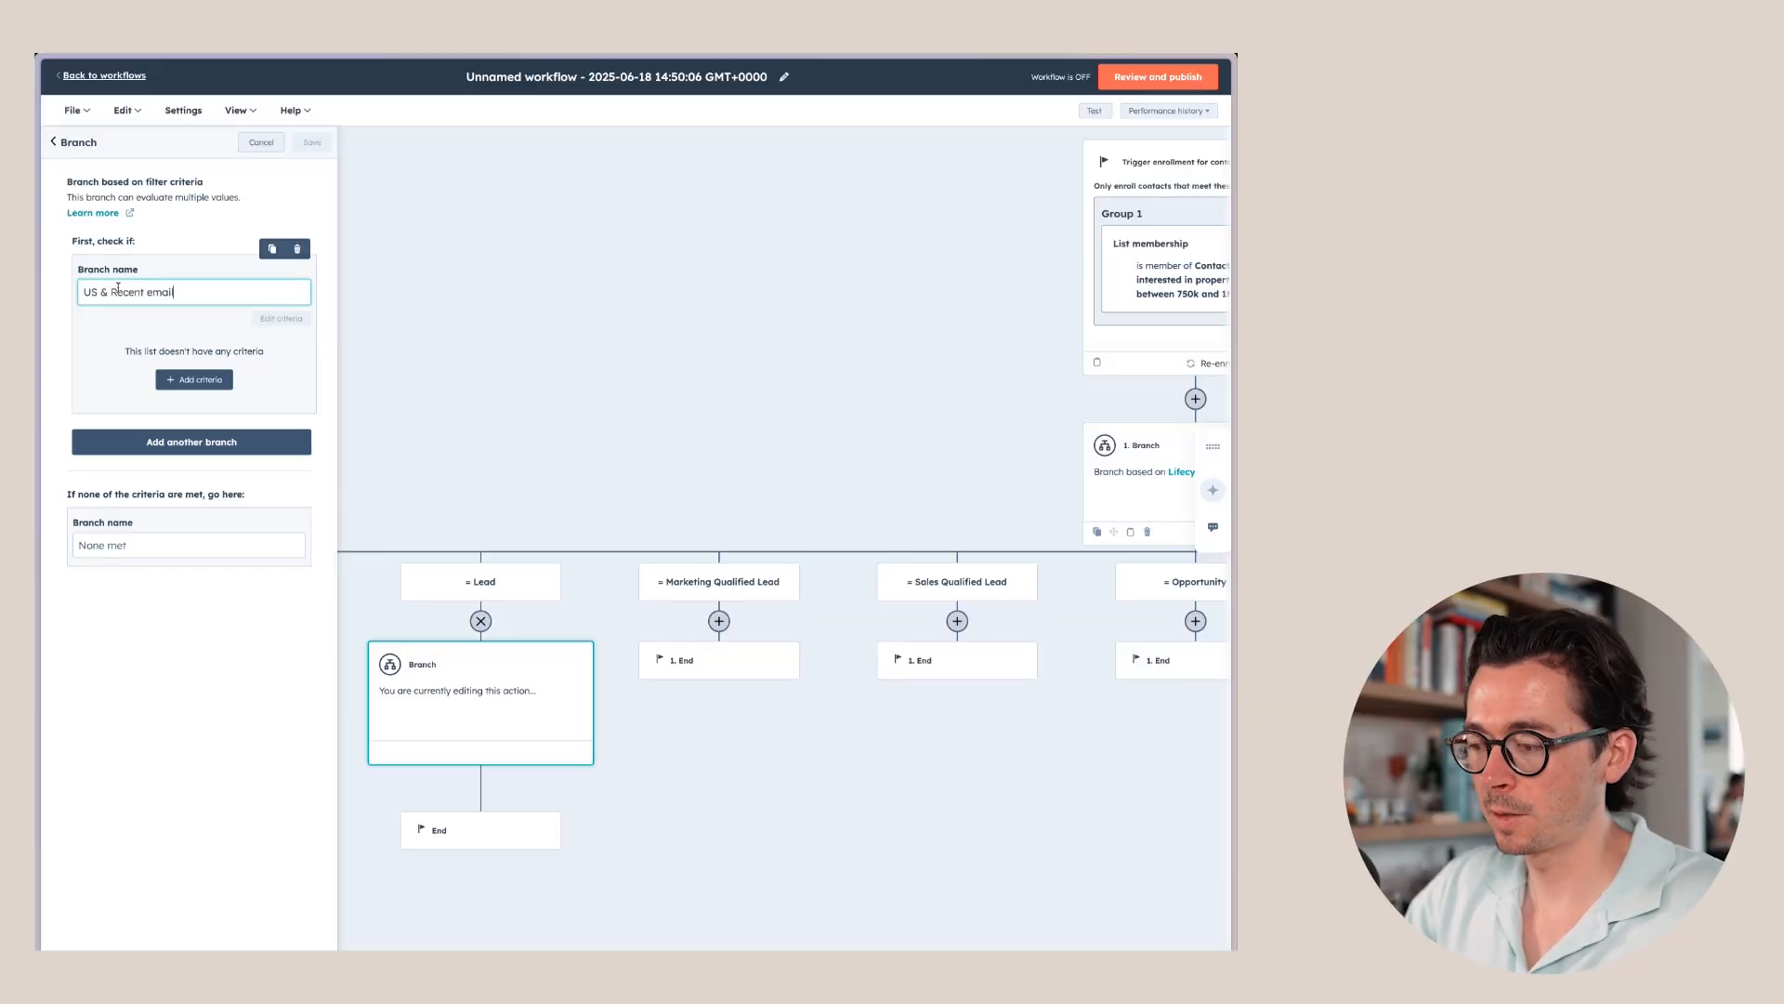
Add a criterion to the US branch that the contact property Country/Region is equal to any of United States
{"action": "left_click", "coordinate": [195, 379]}
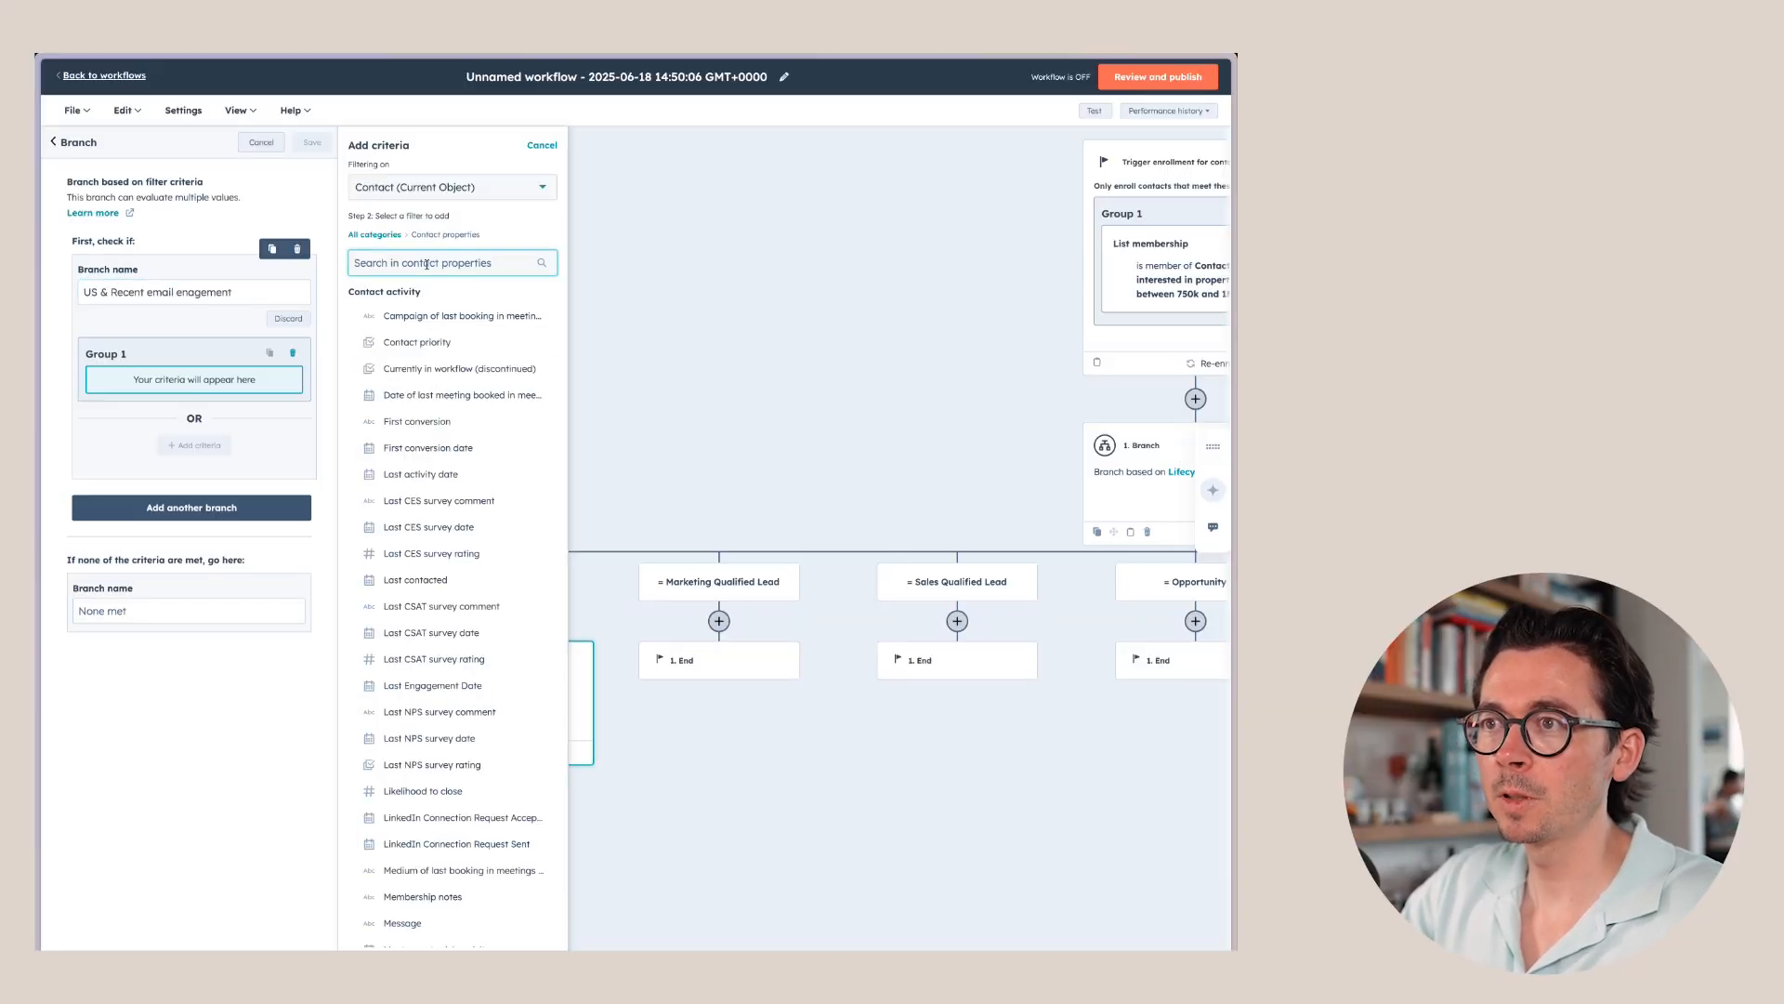
{"action": "type", "text": "country"}
{"action": "left_click", "coordinate": [419, 317]}
{"action": "left_click", "coordinate": [415, 233]}
{"action": "type", "text": "United States"}
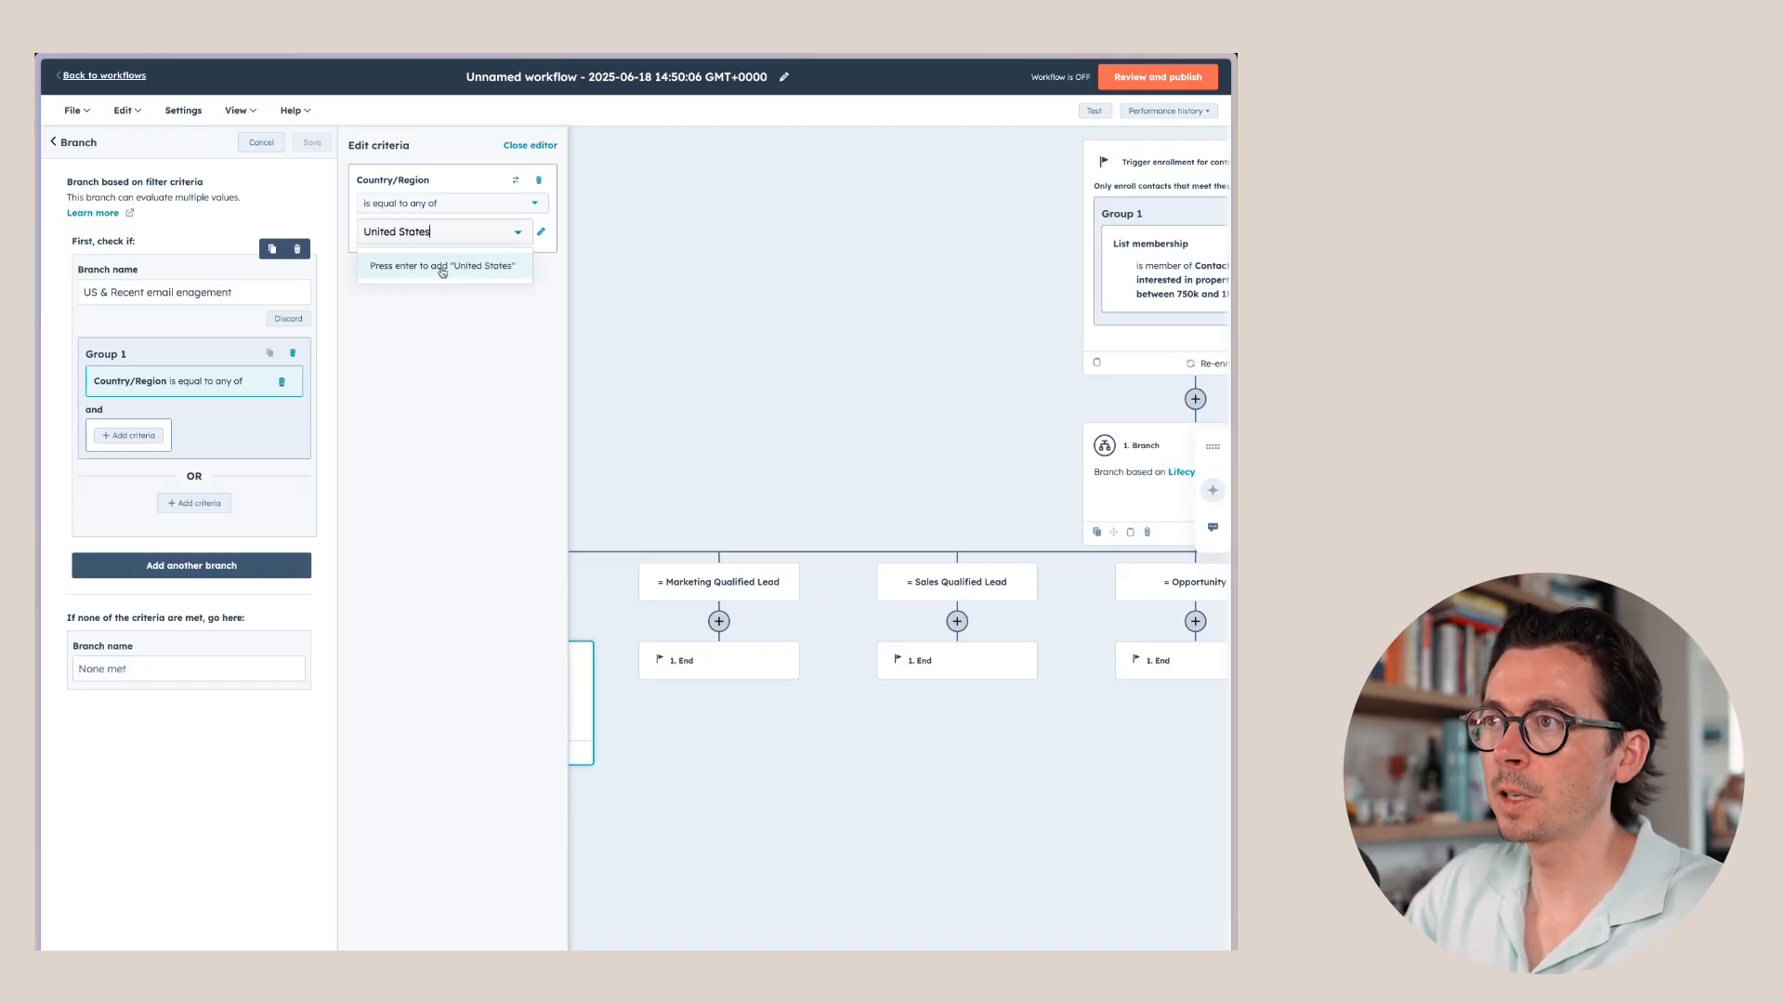
{"action": "left_click", "coordinate": [445, 269]}
Add a second criterion to the US branch: Last marketing email click date is less than 30 days ago
{"action": "left_click", "coordinate": [129, 449]}
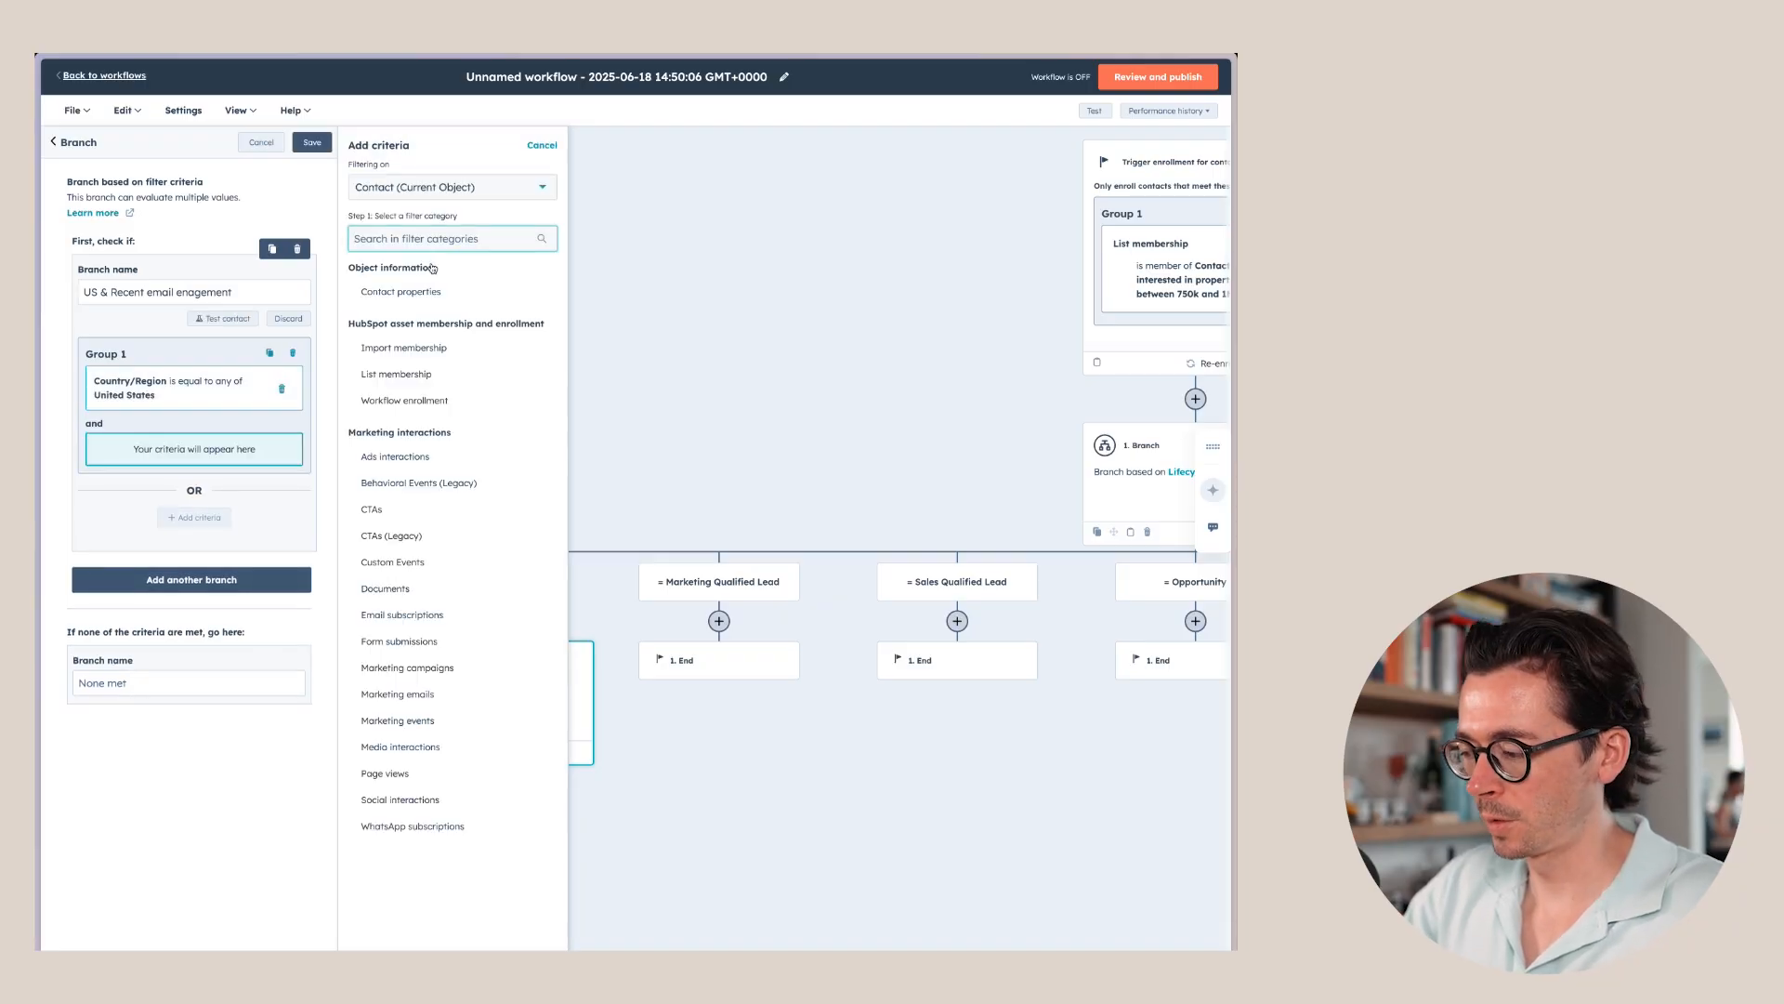
{"action": "left_click", "coordinate": [395, 290]}
{"action": "type", "text": "marketing"}
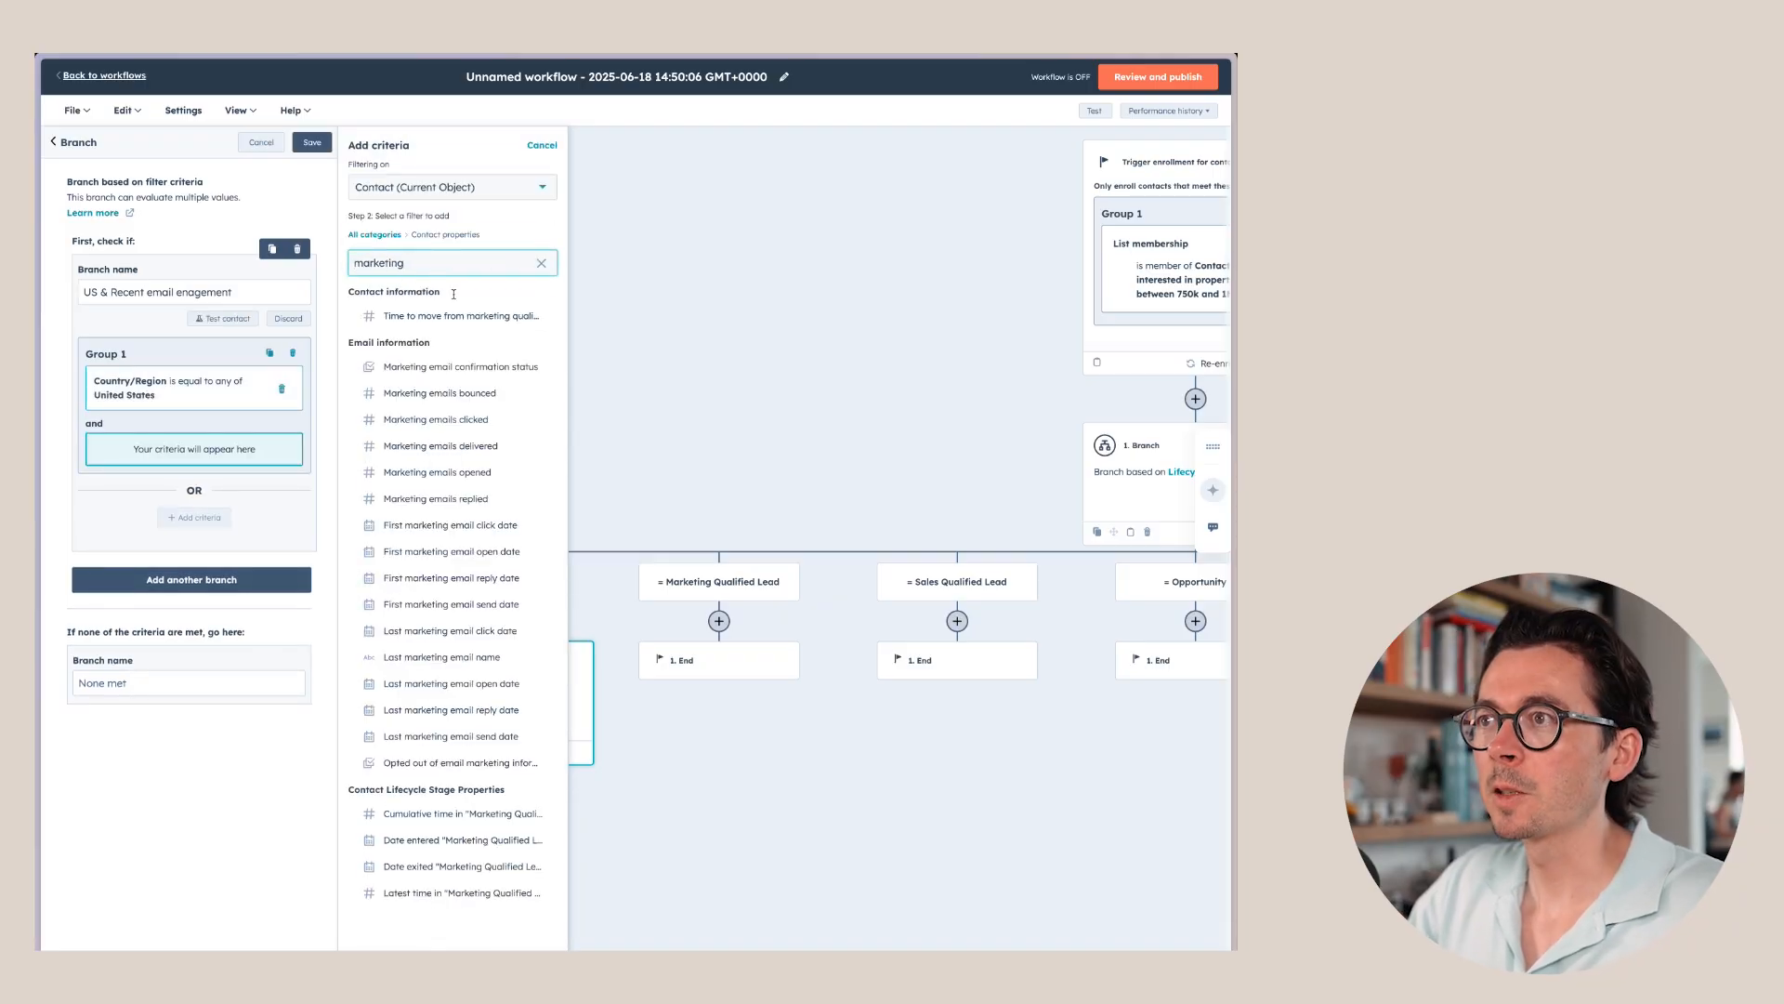
{"action": "left_click", "coordinate": [446, 633]}
{"action": "left_click", "coordinate": [409, 224]}
{"action": "scroll", "coordinate": [446, 346], "scroll_direction": "down", "scroll_amount": 2}
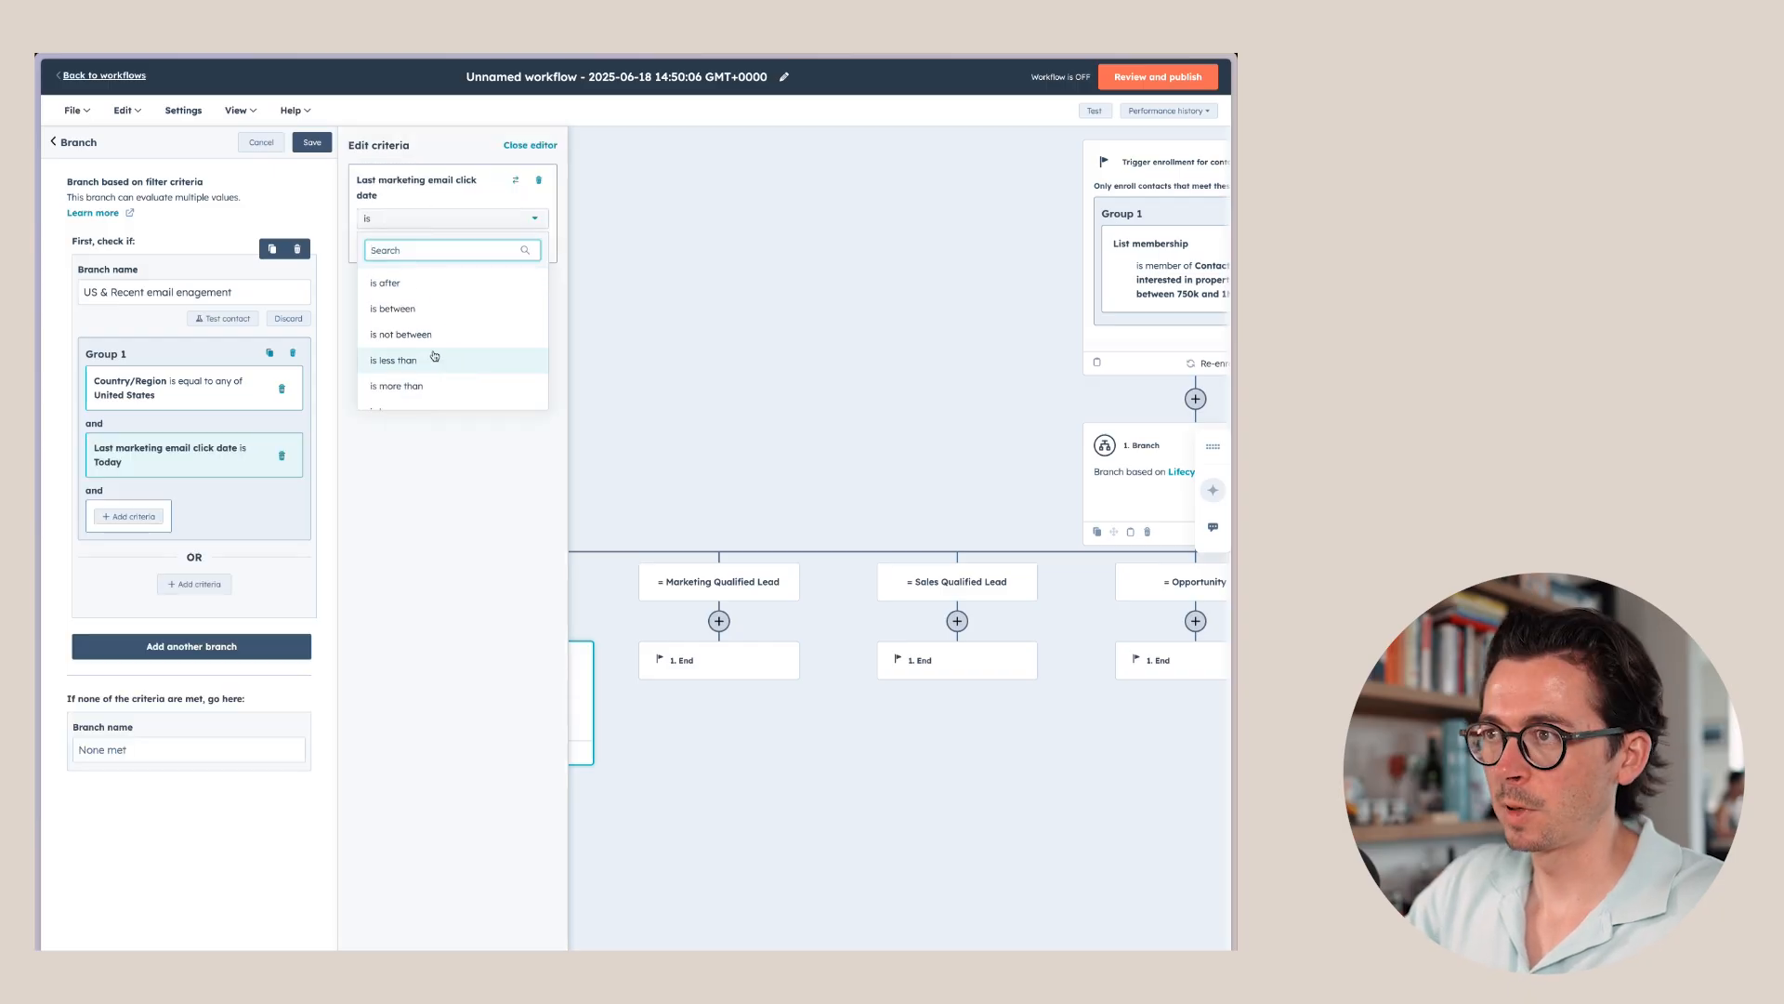
{"action": "left_click", "coordinate": [486, 359]}
{"action": "type", "text": "30"}
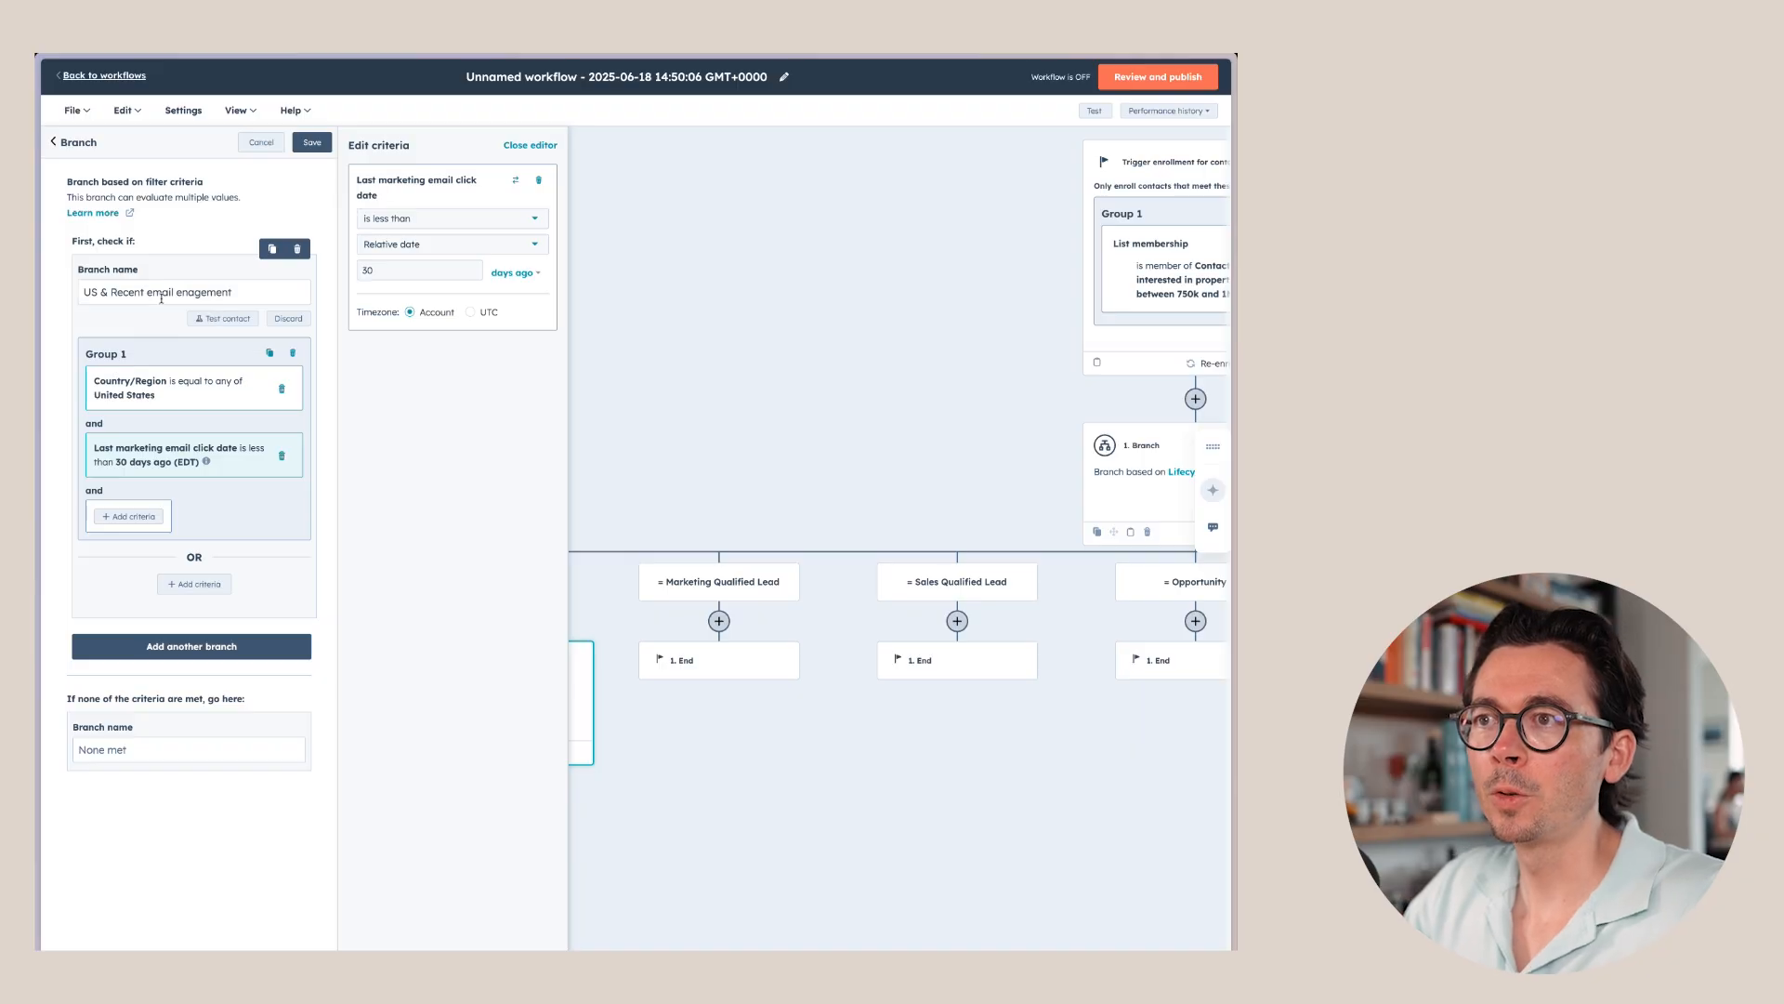
Add another branch to the action and name it "UK & Recent email enegagement"
{"action": "left_click", "coordinate": [195, 649]}
{"action": "left_click", "coordinate": [156, 690]}
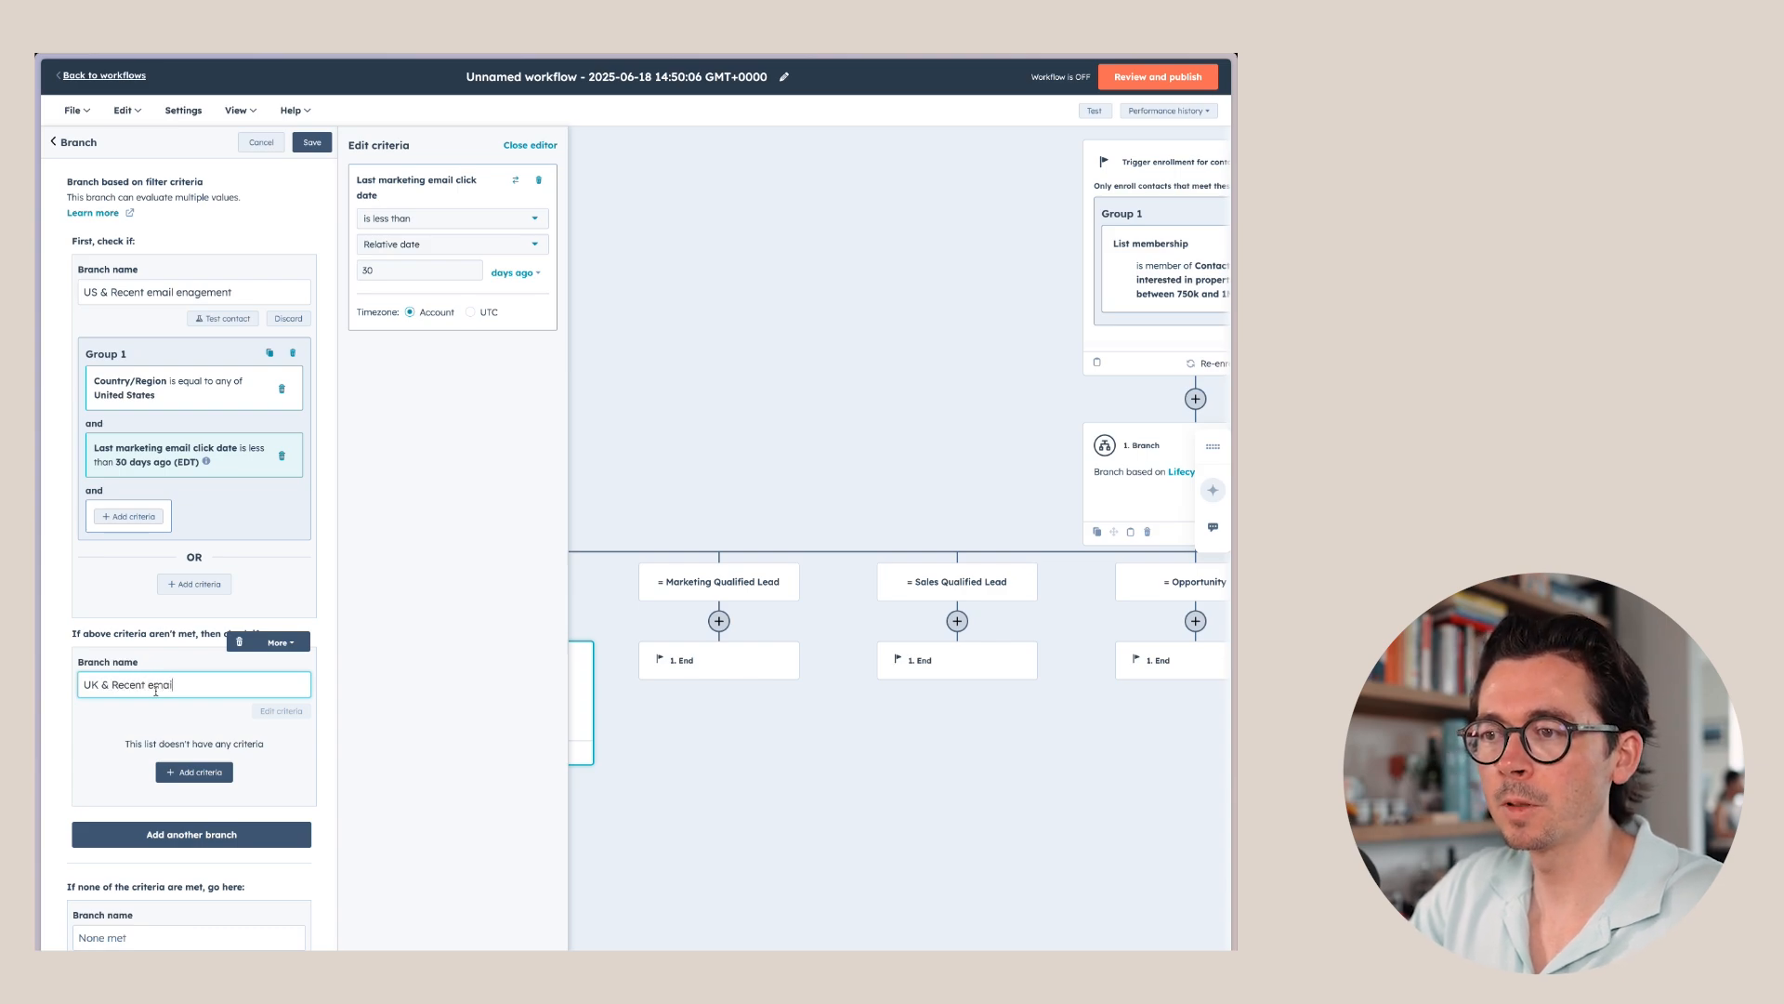
{"action": "type", "text": "ent"}
Add a criterion to the UK branch that Country/Region is equal to any of United Kingdom
{"action": "left_click", "coordinate": [194, 772]}
{"action": "left_click", "coordinate": [402, 288]}
{"action": "type", "text": "country"}
{"action": "left_click", "coordinate": [402, 314]}
{"action": "left_click", "coordinate": [404, 235]}
{"action": "type", "text": "United Kingdom"}
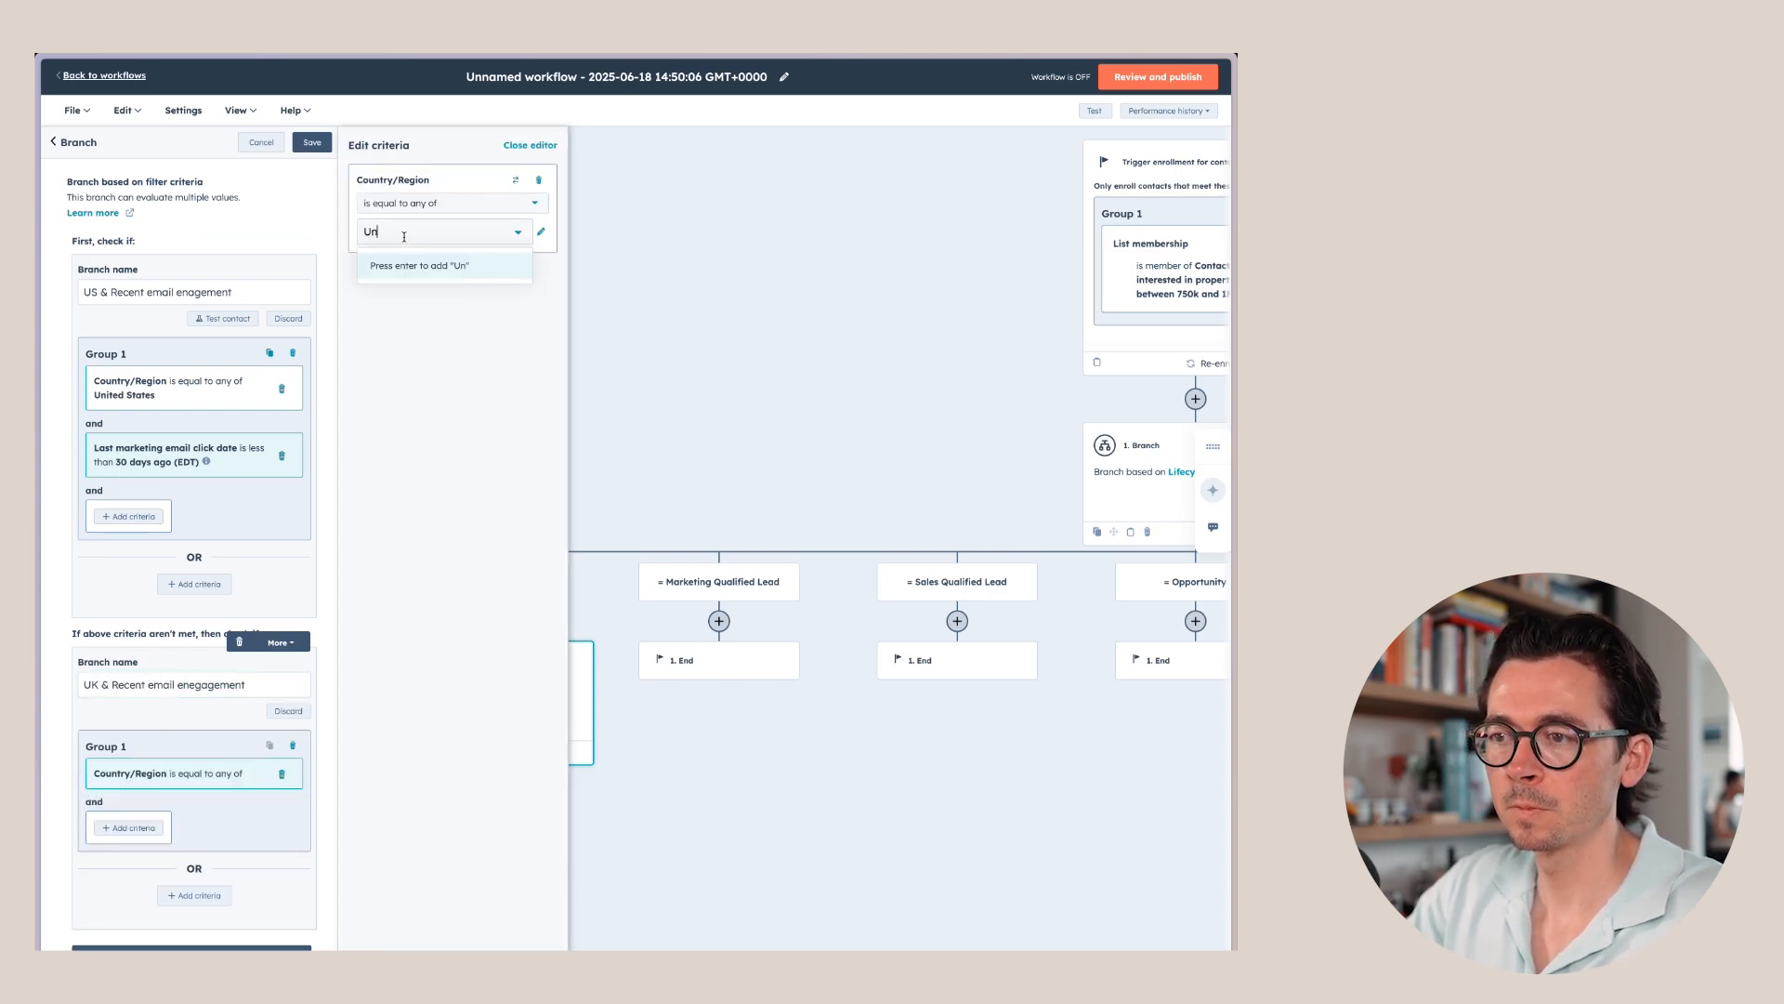
{"action": "key", "text": "Return"}
{"action": "type", "text": "United Kingdom"}
{"action": "key", "text": "Return"}
{"action": "left_click", "coordinate": [437, 371]}
Add a second criterion to the UK branch: Last marketing email click date is less than 30 days ago
{"action": "left_click", "coordinate": [128, 841]}
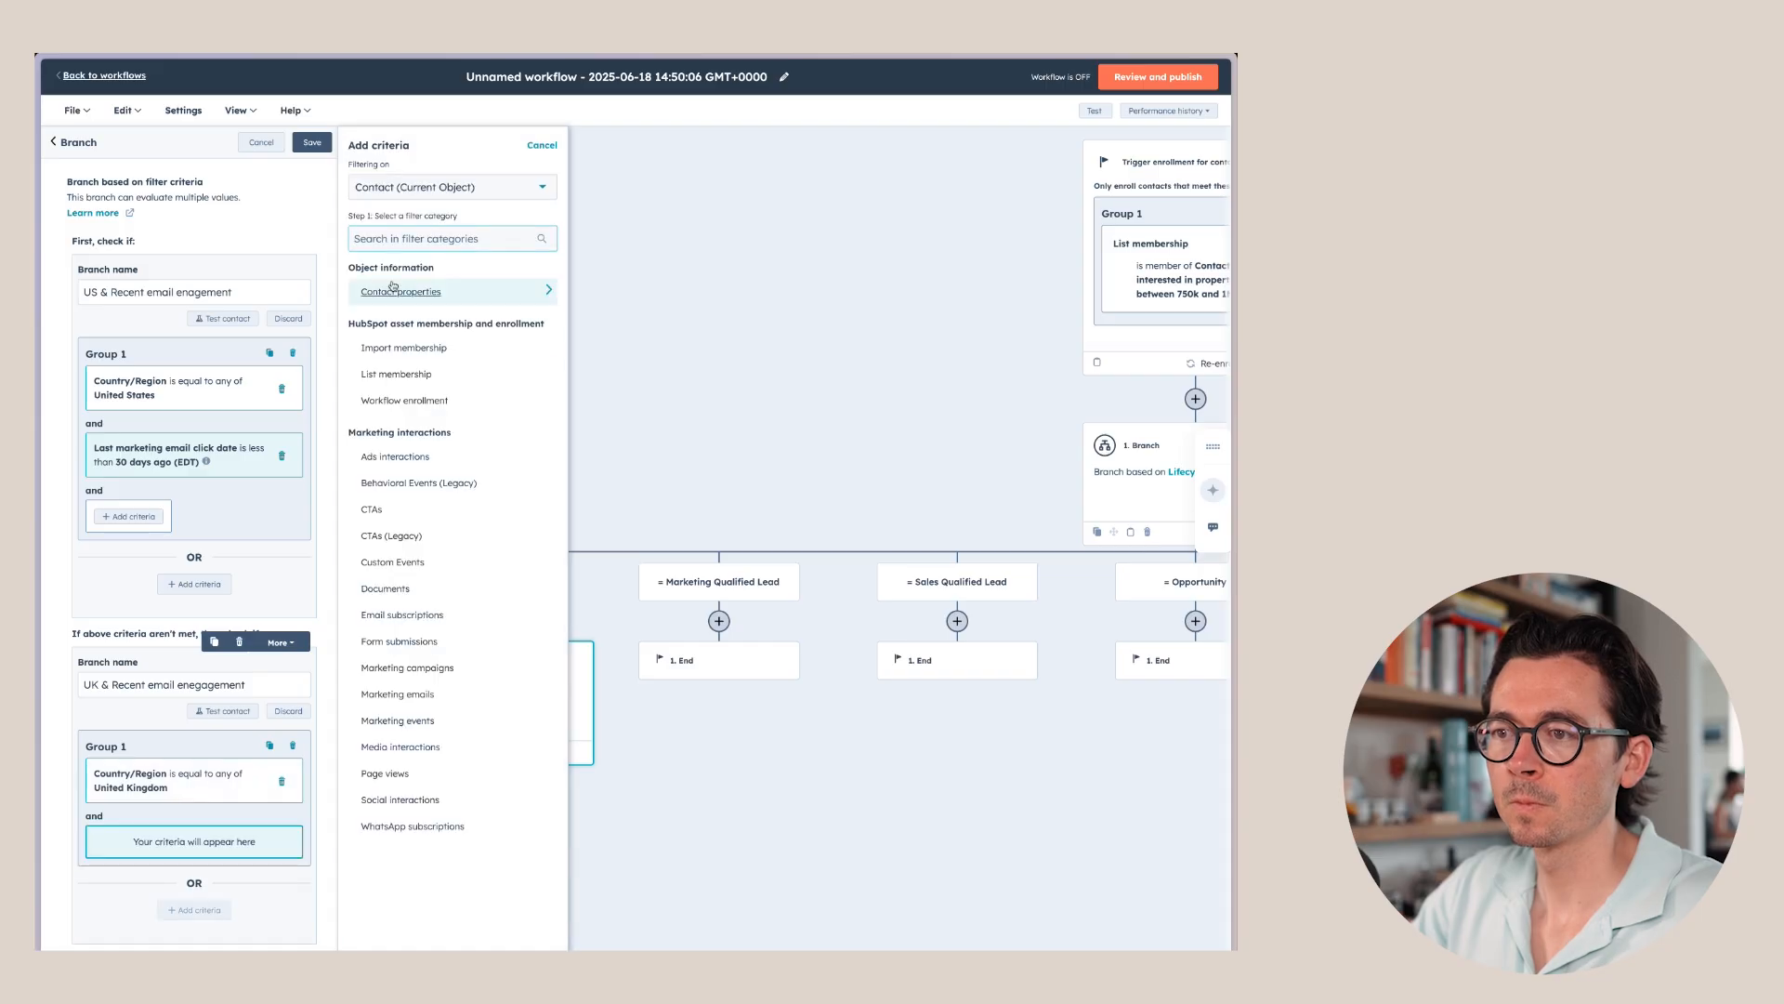
{"action": "left_click", "coordinate": [392, 289]}
{"action": "left_click", "coordinate": [408, 266]}
{"action": "type", "text": "last marketing"}
{"action": "left_click", "coordinate": [409, 421]}
{"action": "left_click", "coordinate": [409, 219]}
{"action": "left_click", "coordinate": [402, 359]}
{"action": "double_click", "coordinate": [402, 271]}
{"action": "type", "text": "30"}
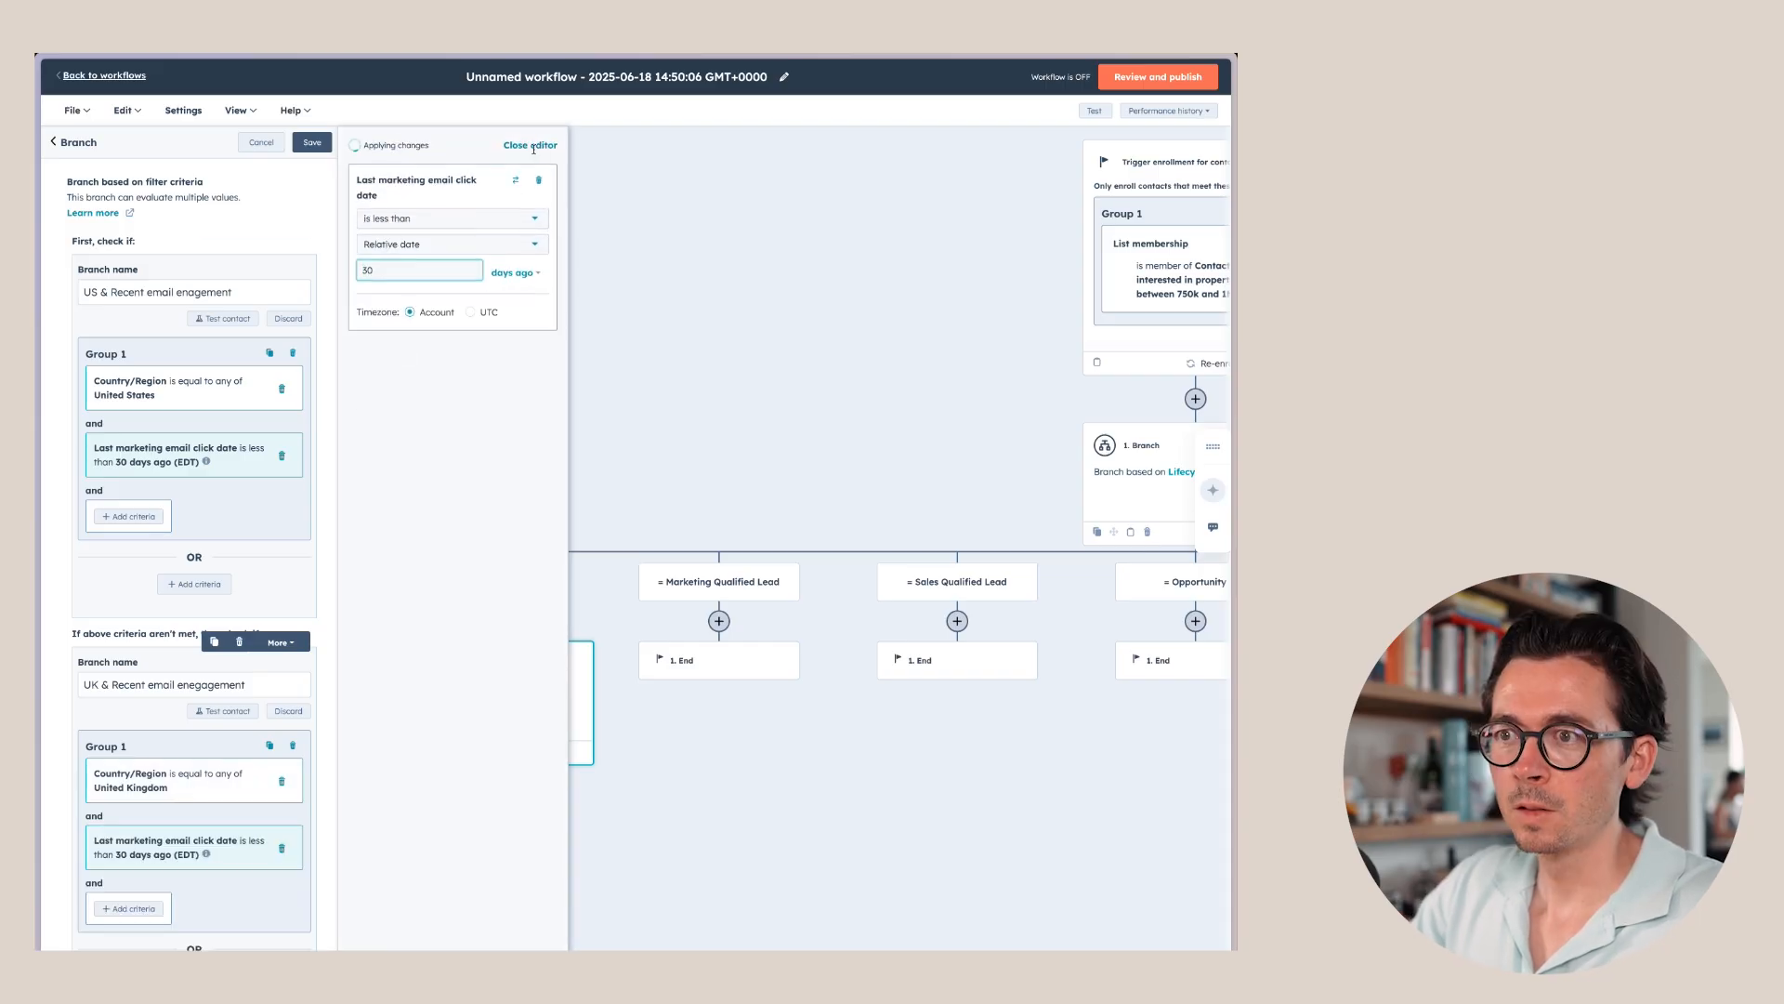
Add a third branch and name it "Rest of the world & Recent email engagement"
{"action": "scroll", "coordinate": [194, 558], "scroll_direction": "down", "scroll_amount": 3}
{"action": "left_click", "coordinate": [192, 823]}
{"action": "left_click", "coordinate": [106, 861]}
{"action": "type", "text": "Rest of the world"}
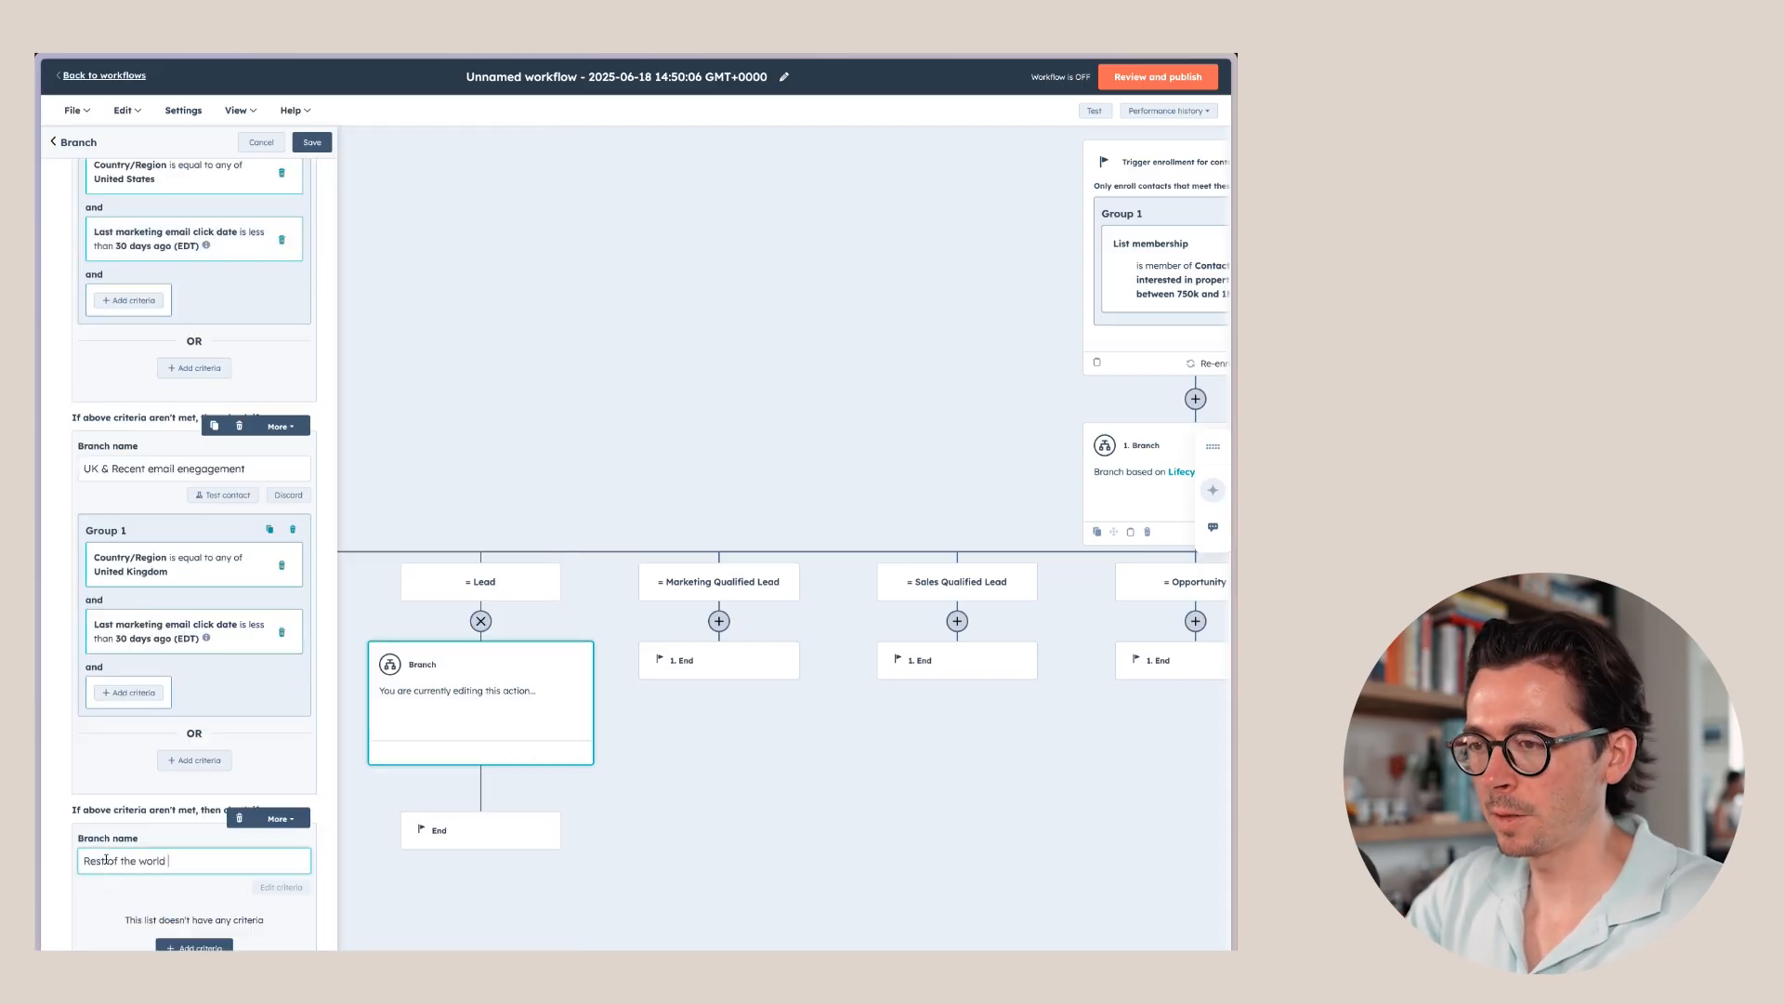
{"action": "type", "text": " & Recent email engagement"}
Add a criterion to the Rest of the world branch that the contact property Country/Region is known
{"action": "scroll", "coordinate": [140, 837], "scroll_direction": "down", "scroll_amount": 2}
{"action": "left_click", "coordinate": [194, 760]}
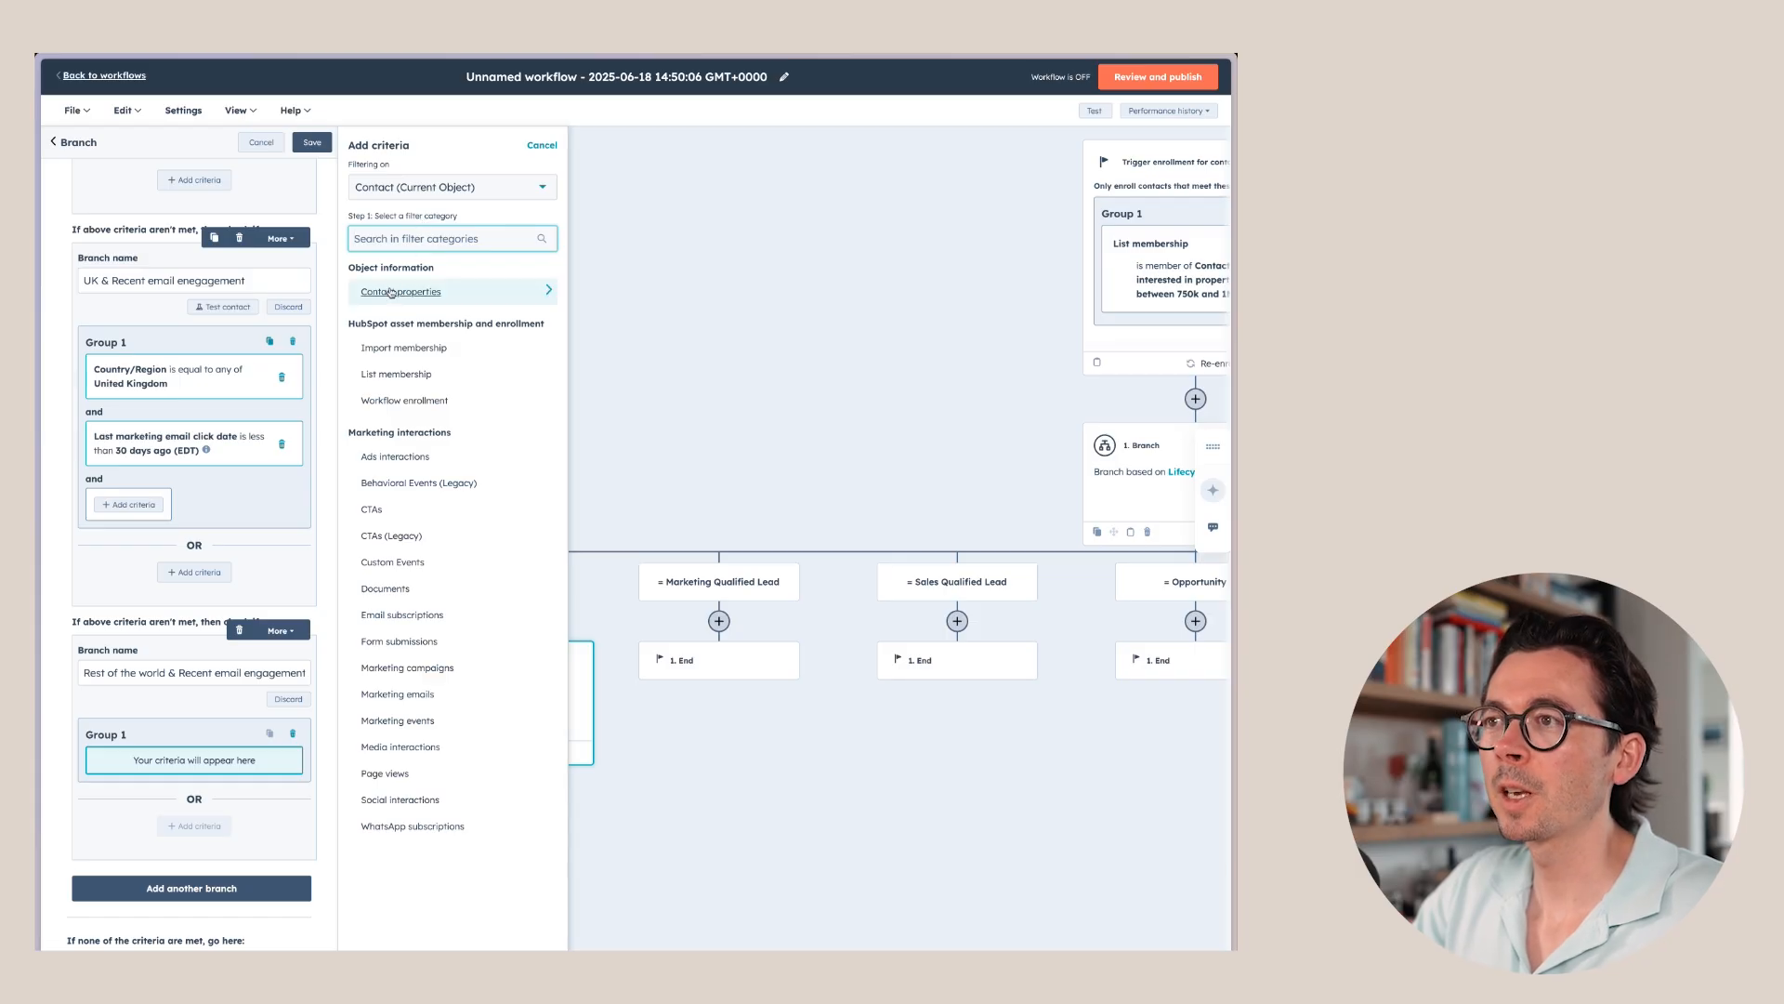
{"action": "left_click", "coordinate": [418, 292]}
{"action": "type", "text": "country"}
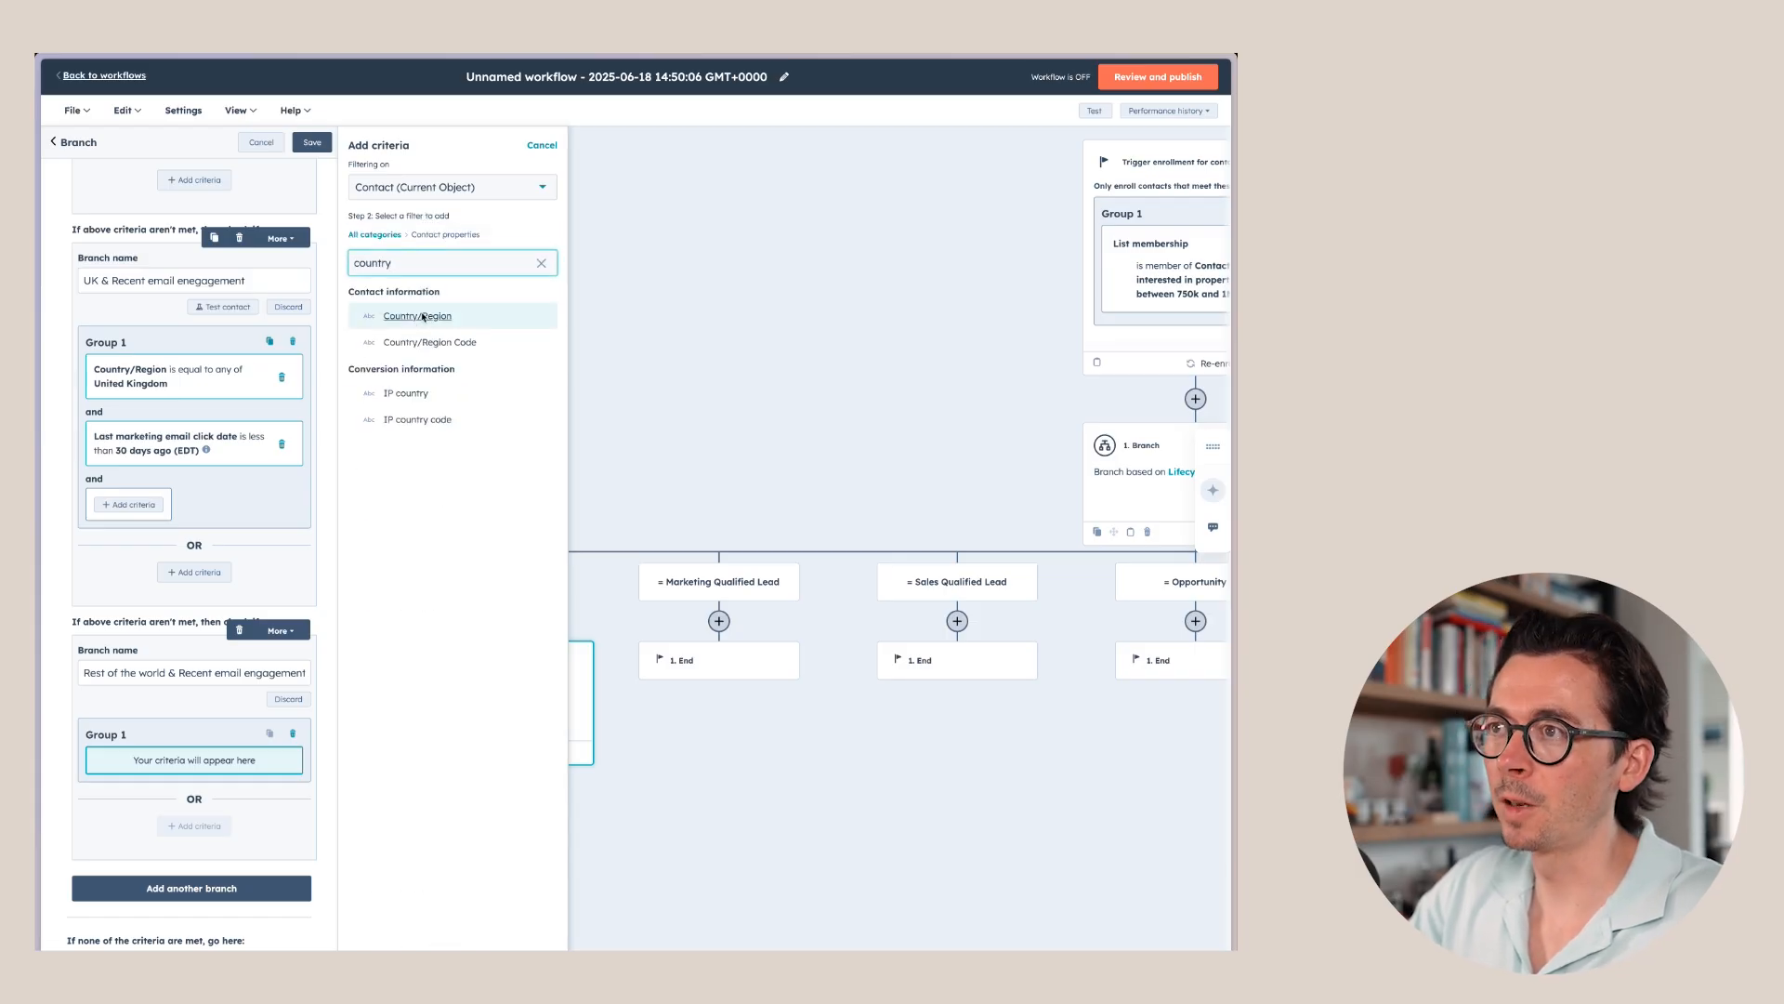
{"action": "left_click", "coordinate": [418, 311]}
{"action": "left_click", "coordinate": [432, 205]}
{"action": "scroll", "coordinate": [444, 288], "scroll_direction": "down", "scroll_amount": 3}
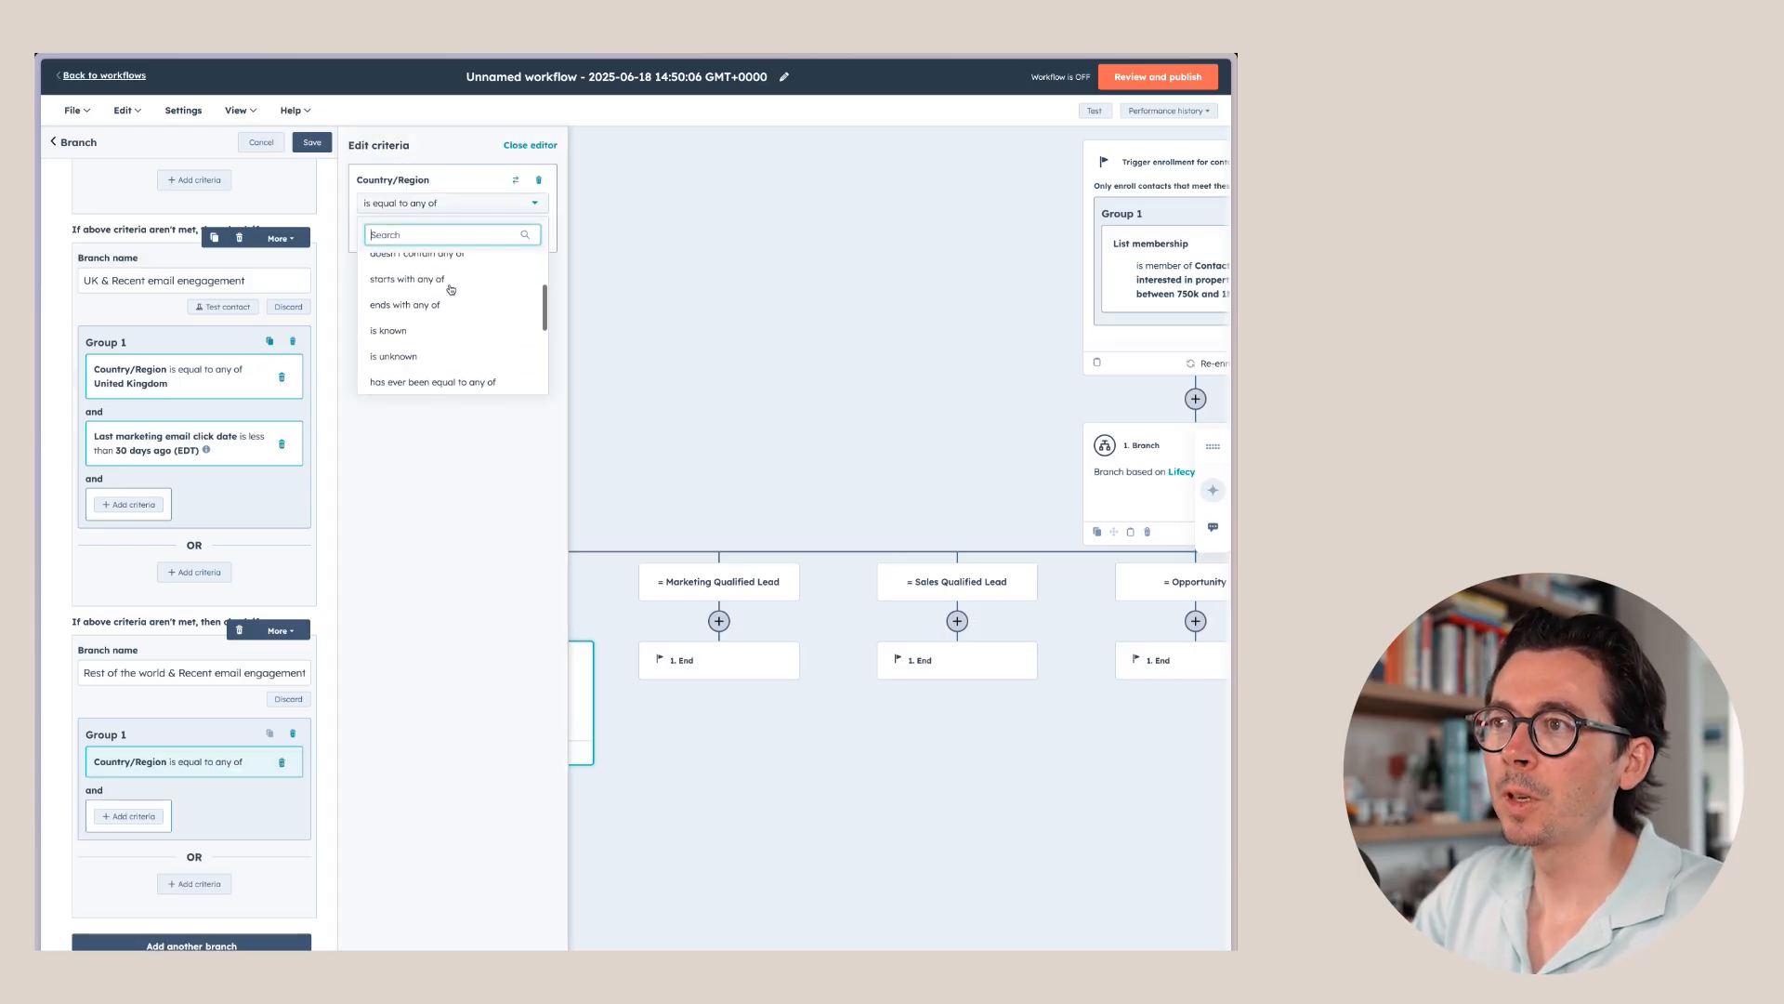
{"action": "left_click", "coordinate": [419, 328]}
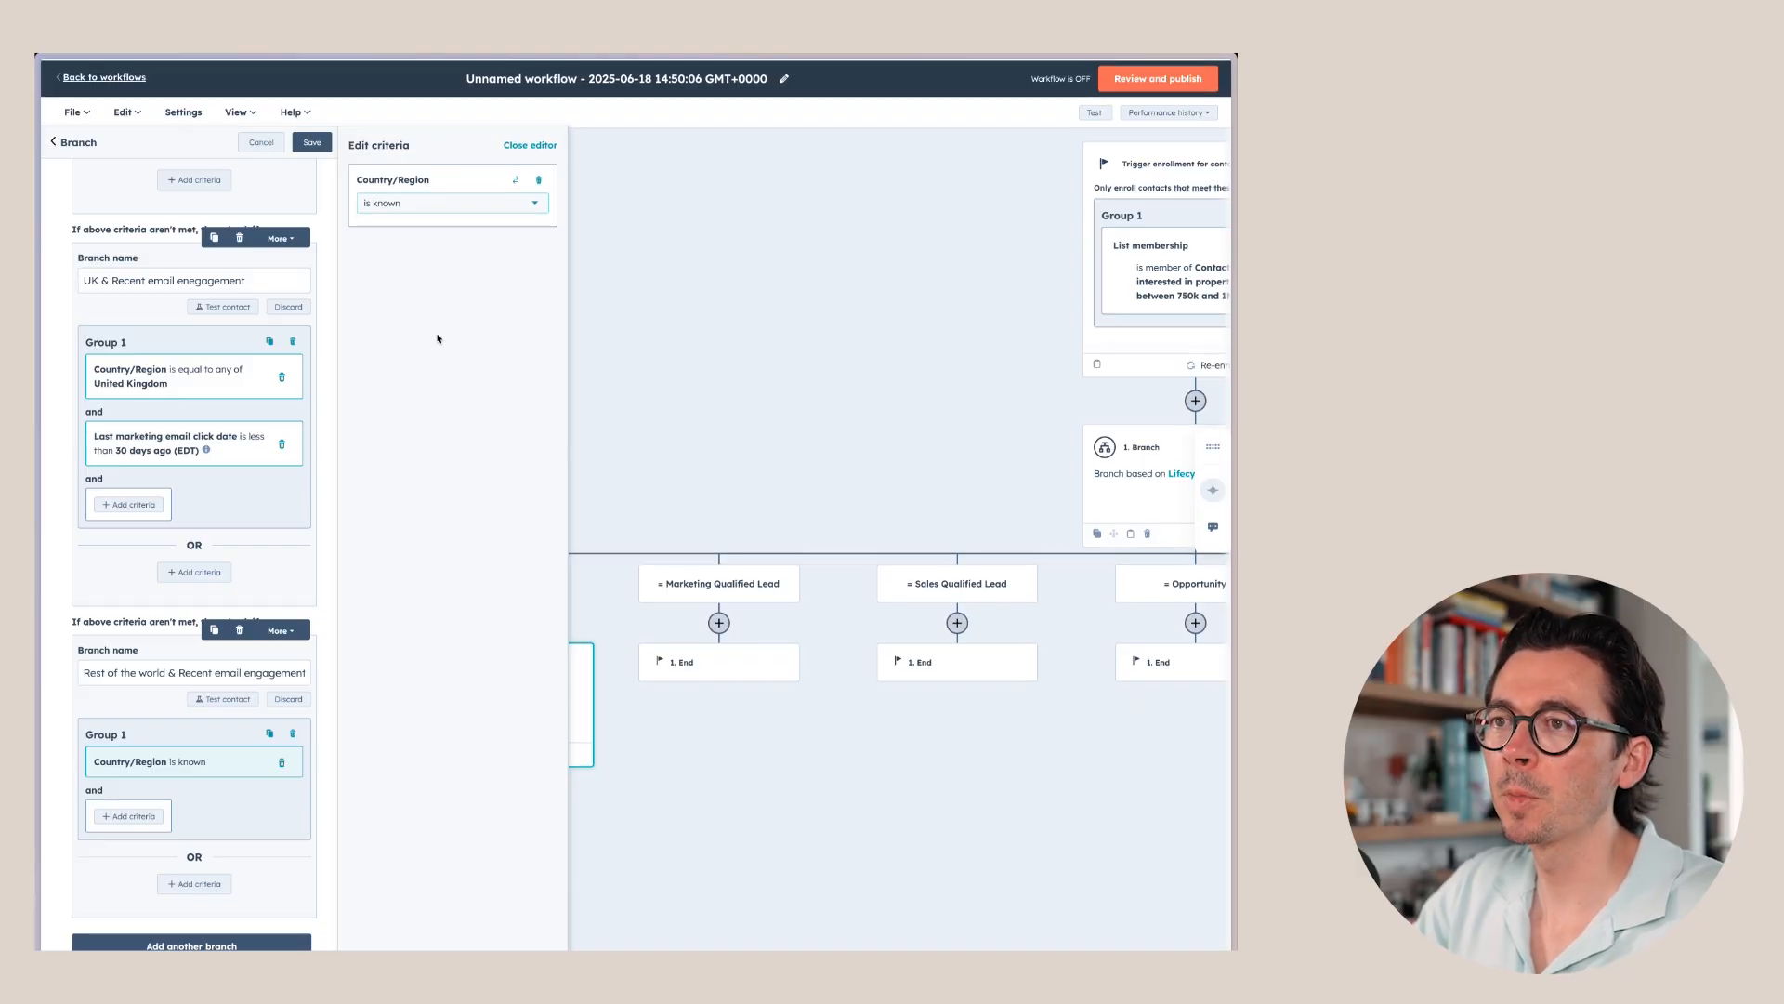
Add a second criterion to the Rest of the world branch: Last marketing email click date is less than 30 days ago
{"action": "scroll", "coordinate": [165, 256], "scroll_direction": "up", "scroll_amount": 3}
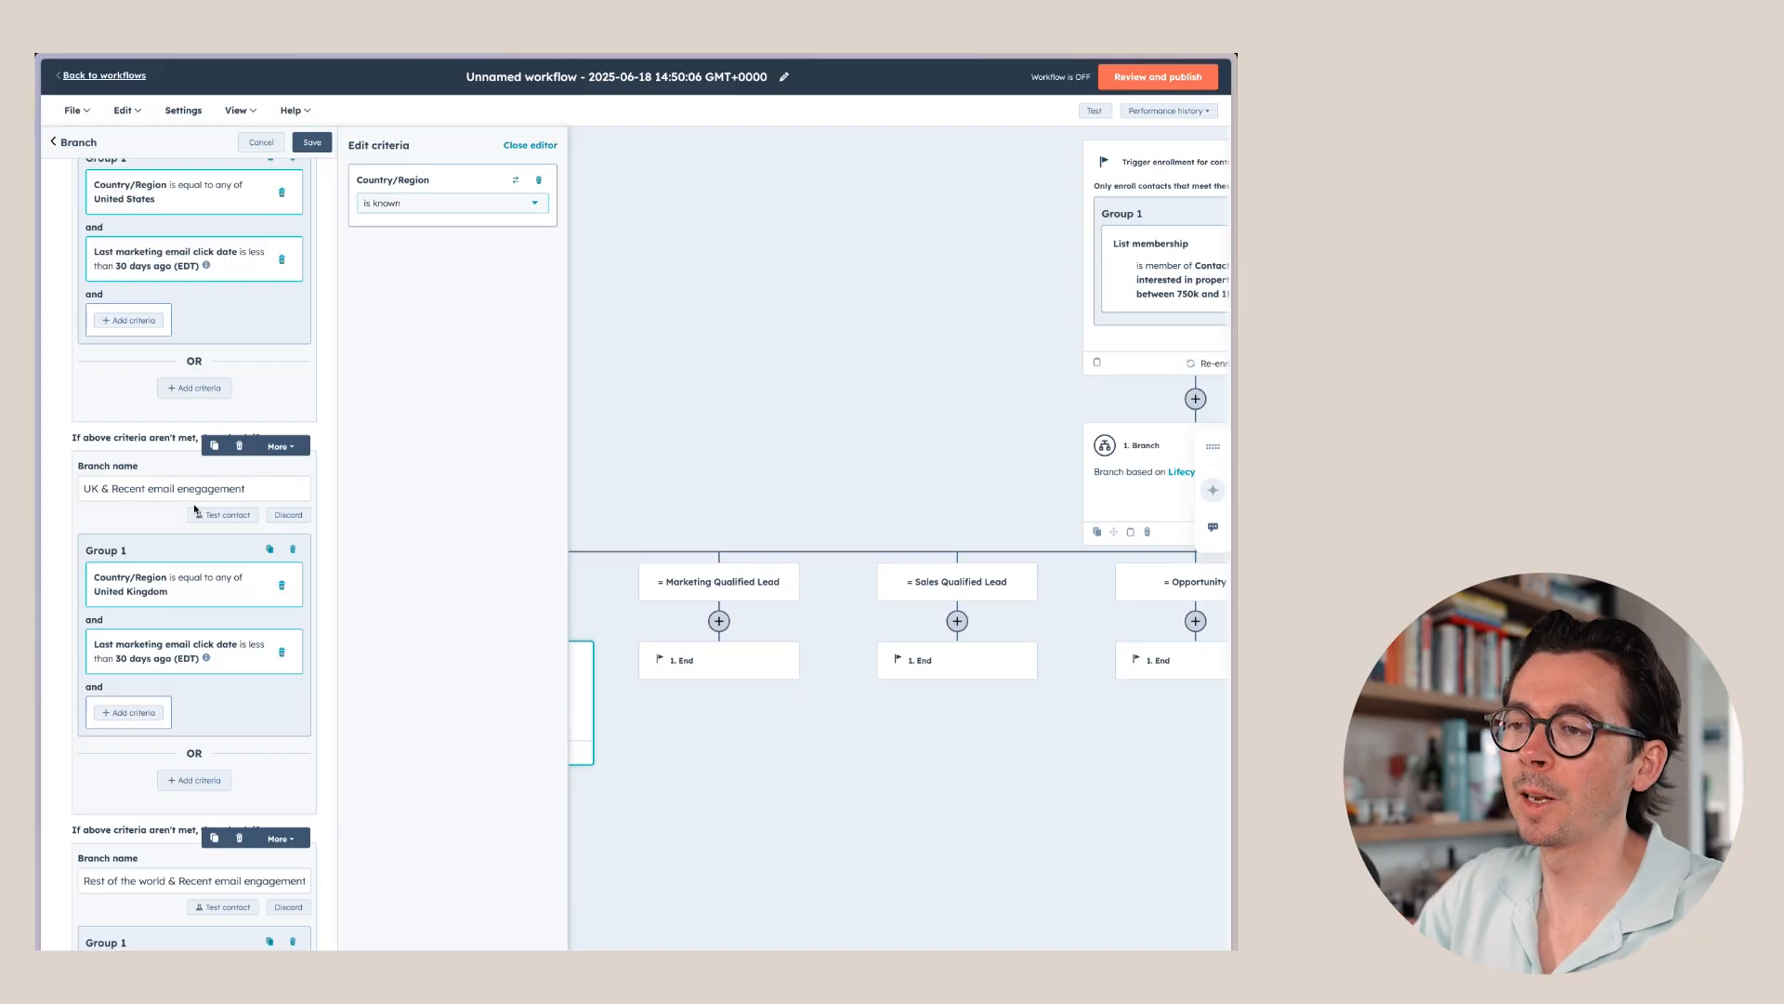
{"action": "scroll", "coordinate": [195, 510], "scroll_direction": "down", "scroll_amount": 5}
{"action": "left_click", "coordinate": [131, 690]}
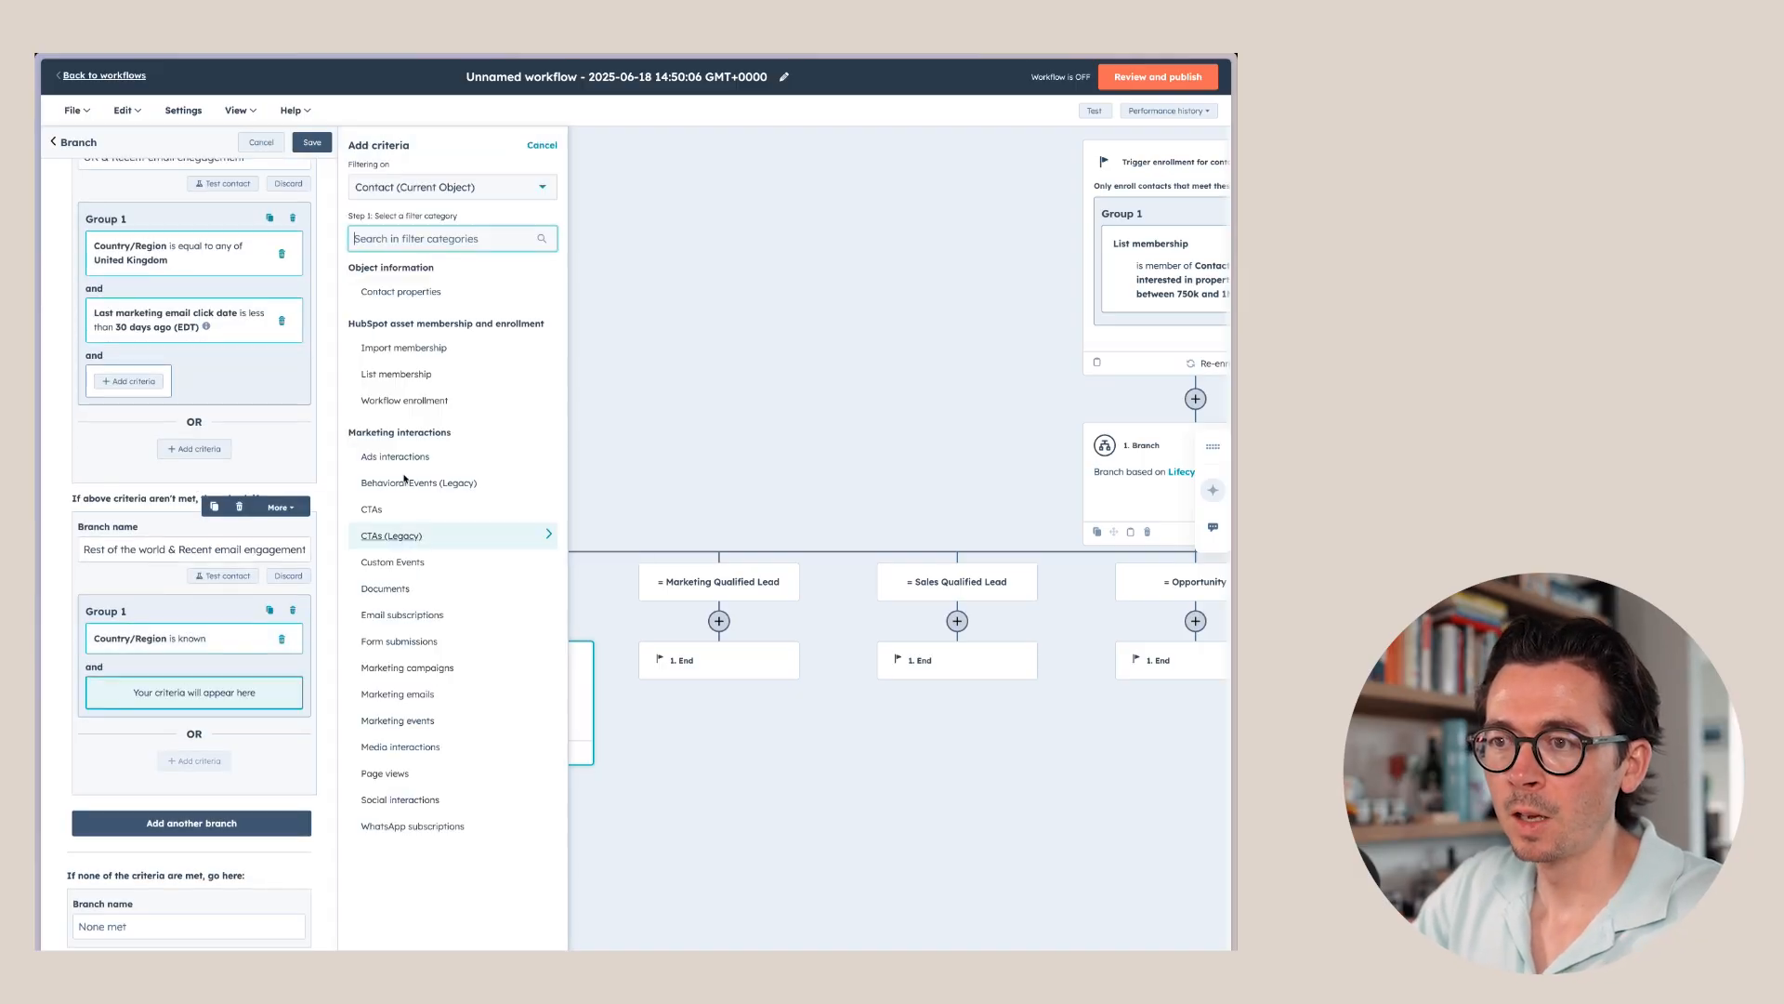
{"action": "left_click", "coordinate": [401, 292]}
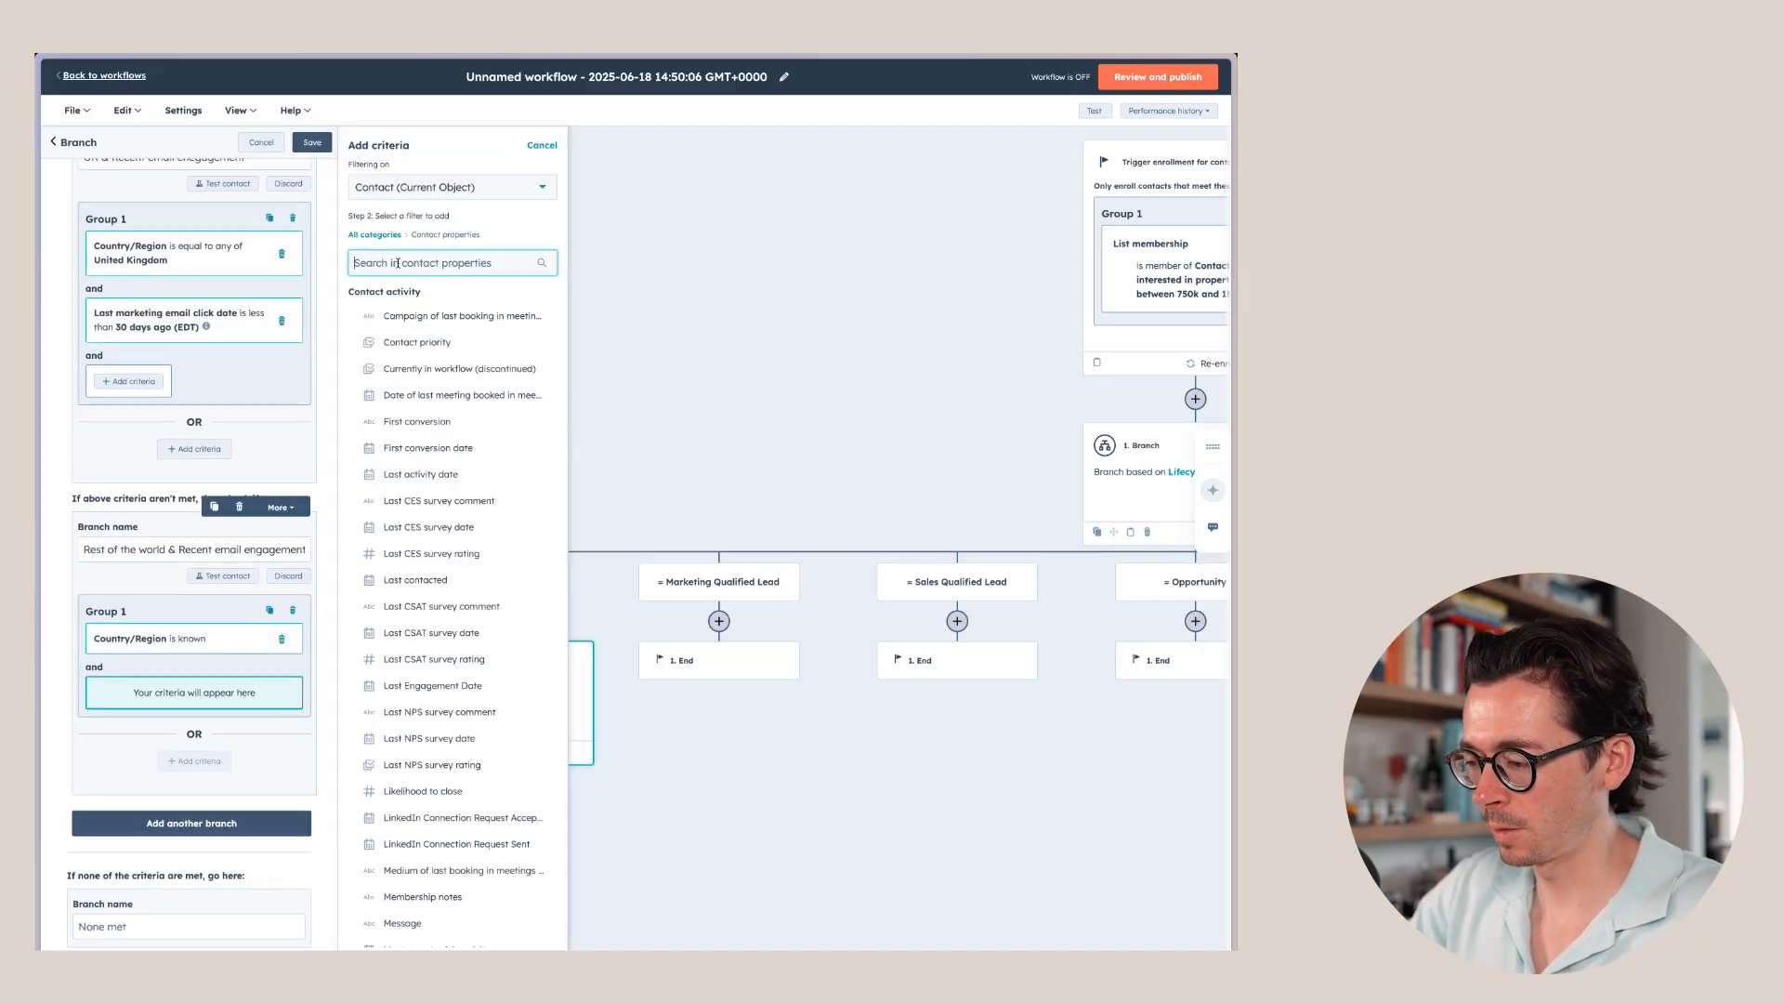
{"action": "type", "text": "last m"}
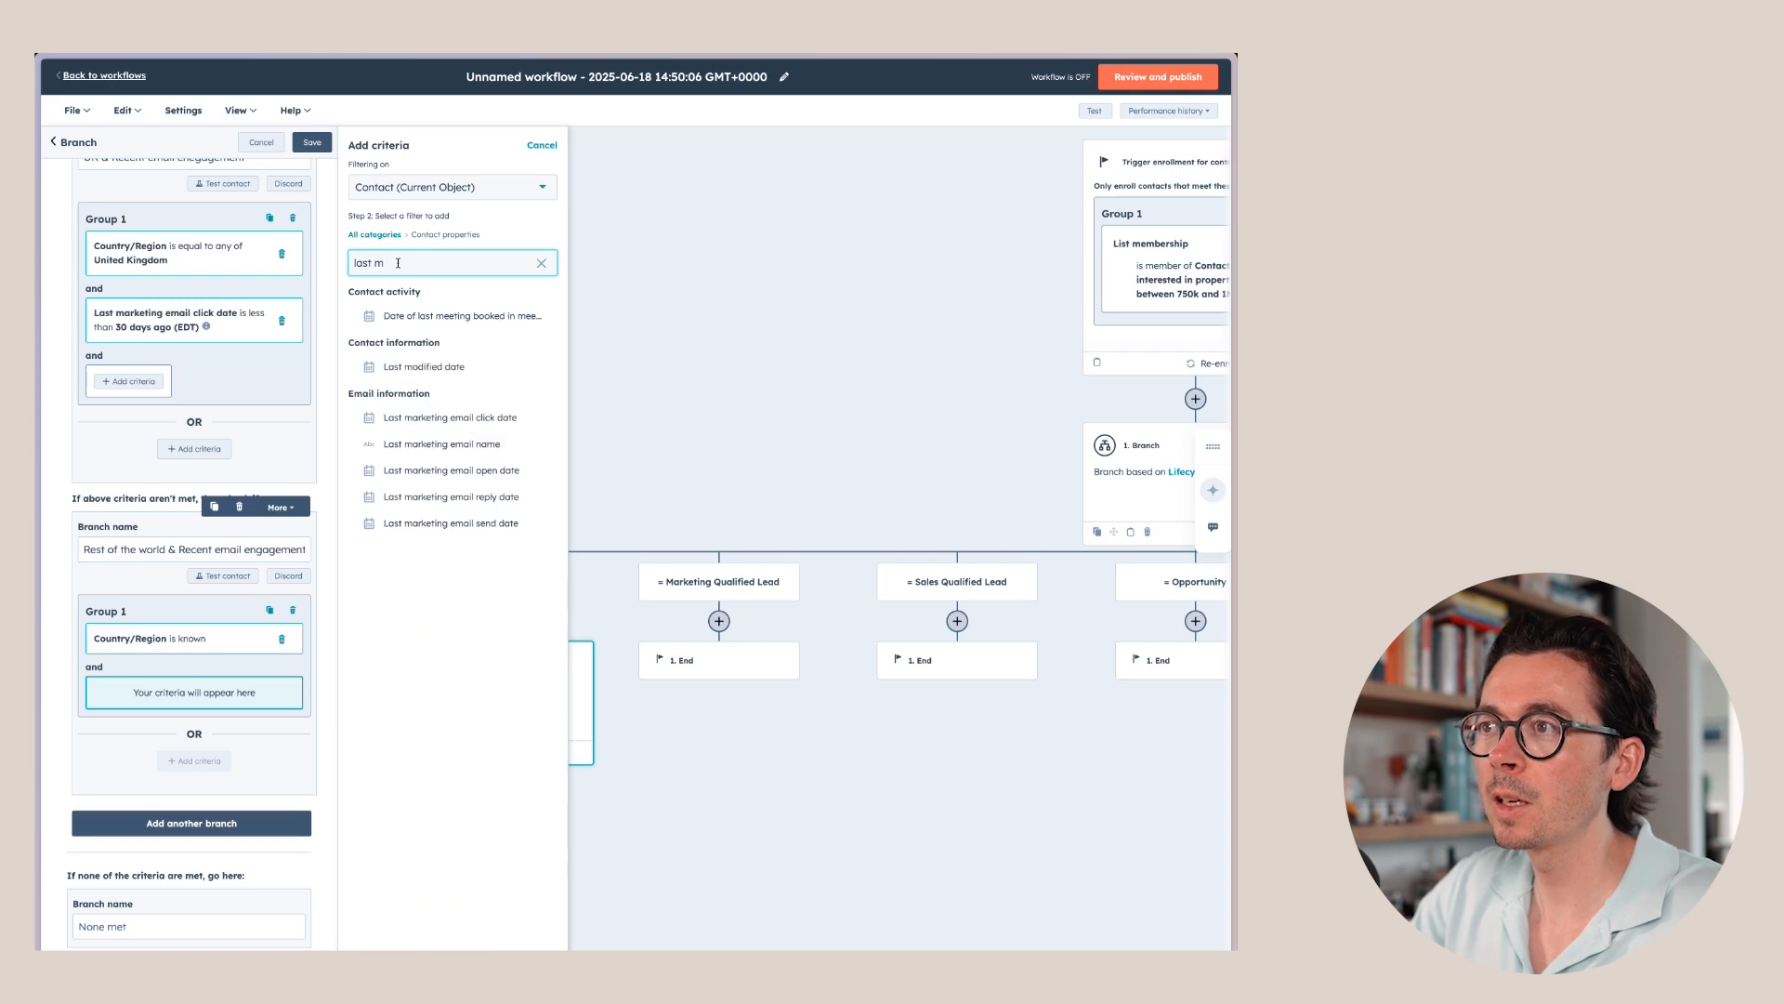
{"action": "left_click", "coordinate": [463, 418]}
{"action": "left_click", "coordinate": [394, 221]}
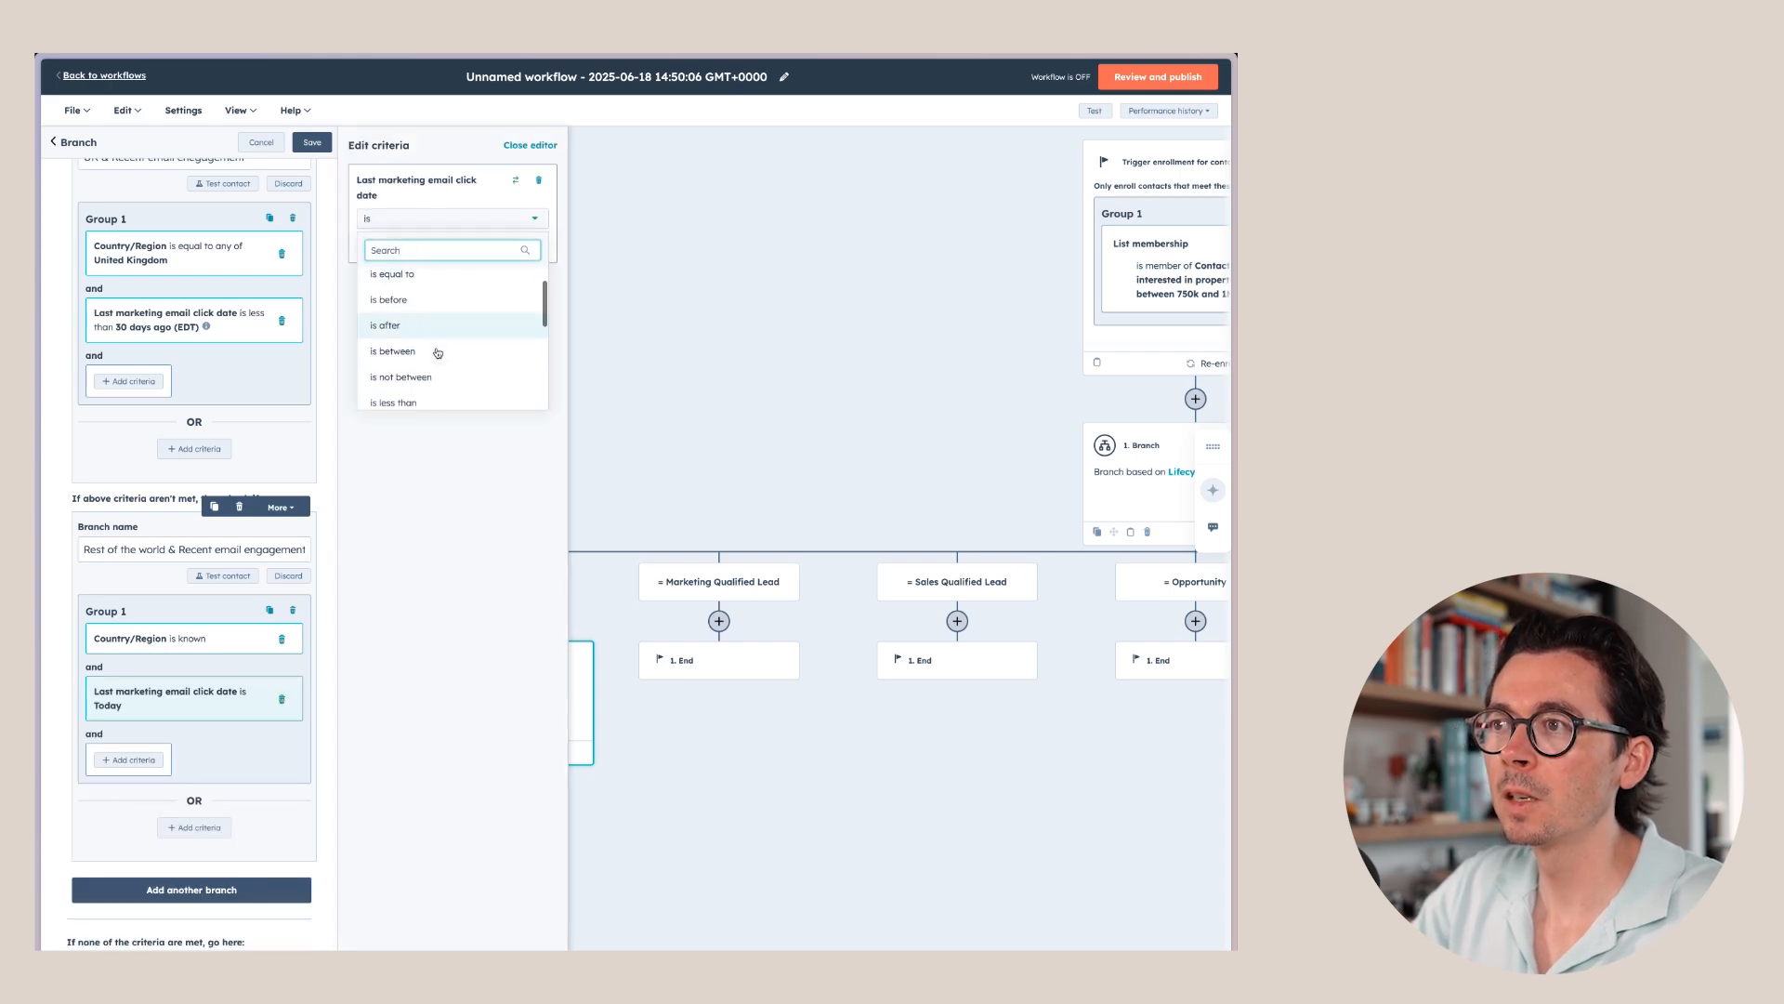
{"action": "left_click", "coordinate": [437, 359]}
{"action": "left_click", "coordinate": [399, 275]}
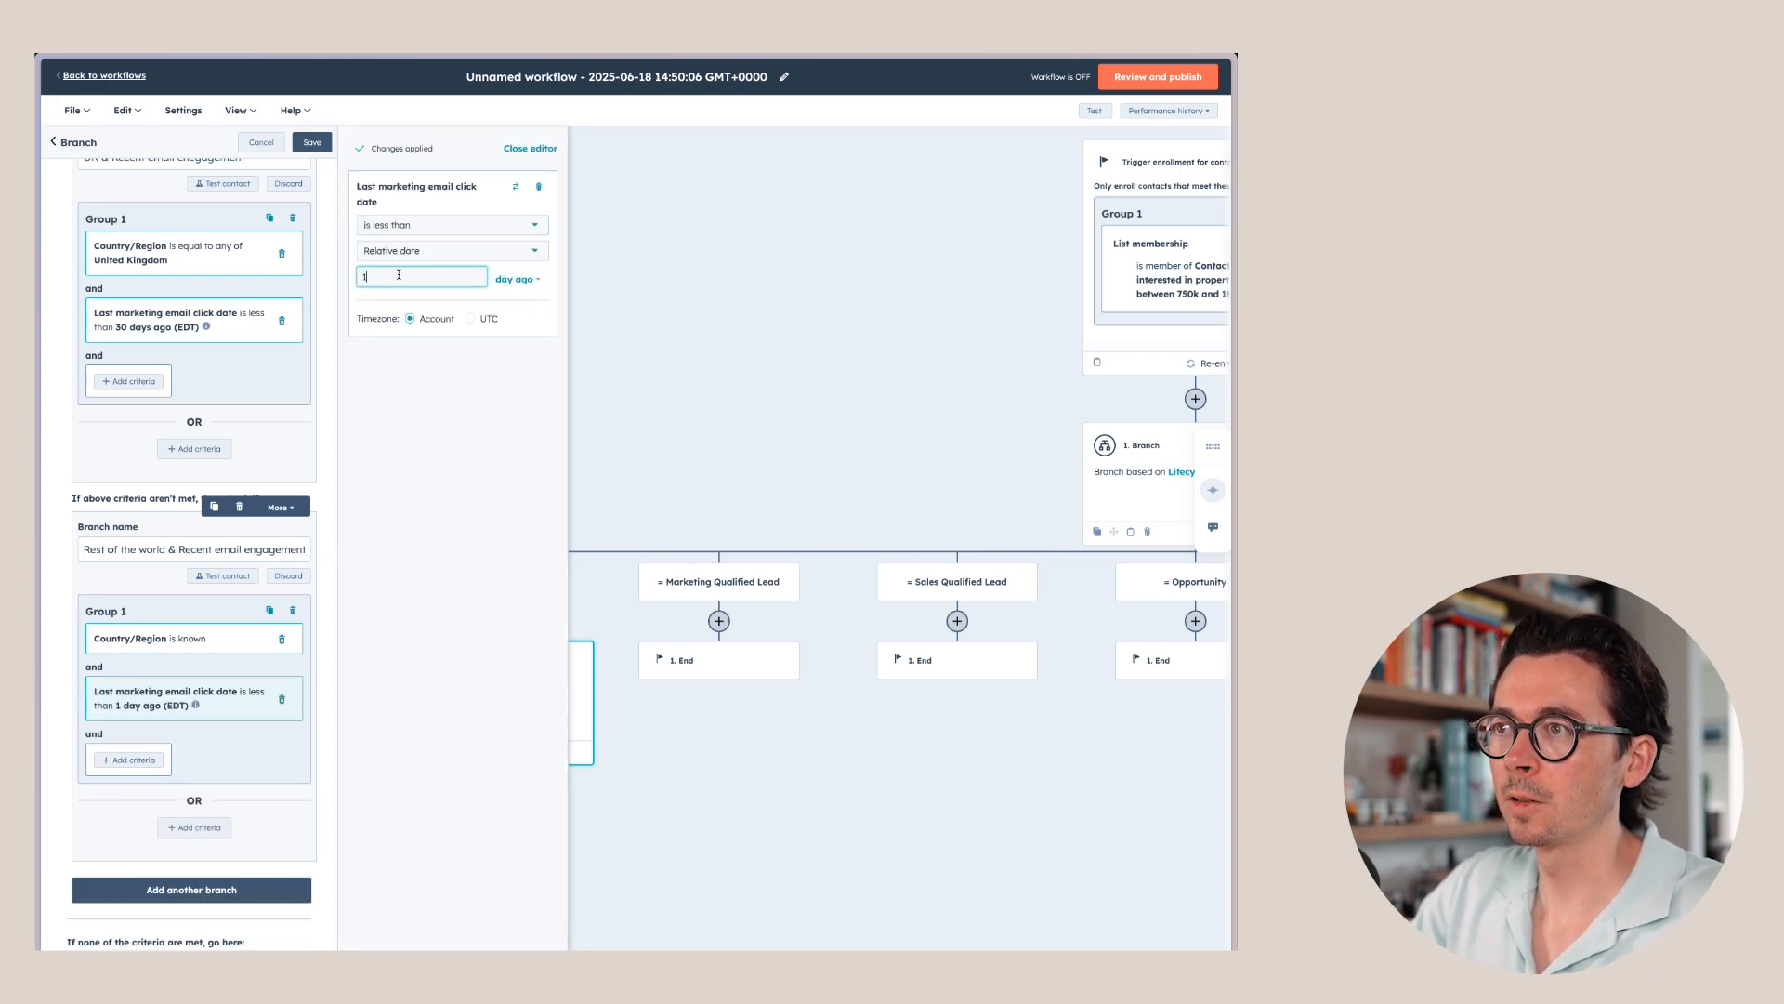
{"action": "key", "text": "BackSpace"}
{"action": "type", "text": "30"}
{"action": "left_click", "coordinate": [428, 385]}
Save the branch action on the Lead path, leaving the fallback branch name at its default
{"action": "scroll", "coordinate": [195, 732], "scroll_direction": "down", "scroll_amount": 1}
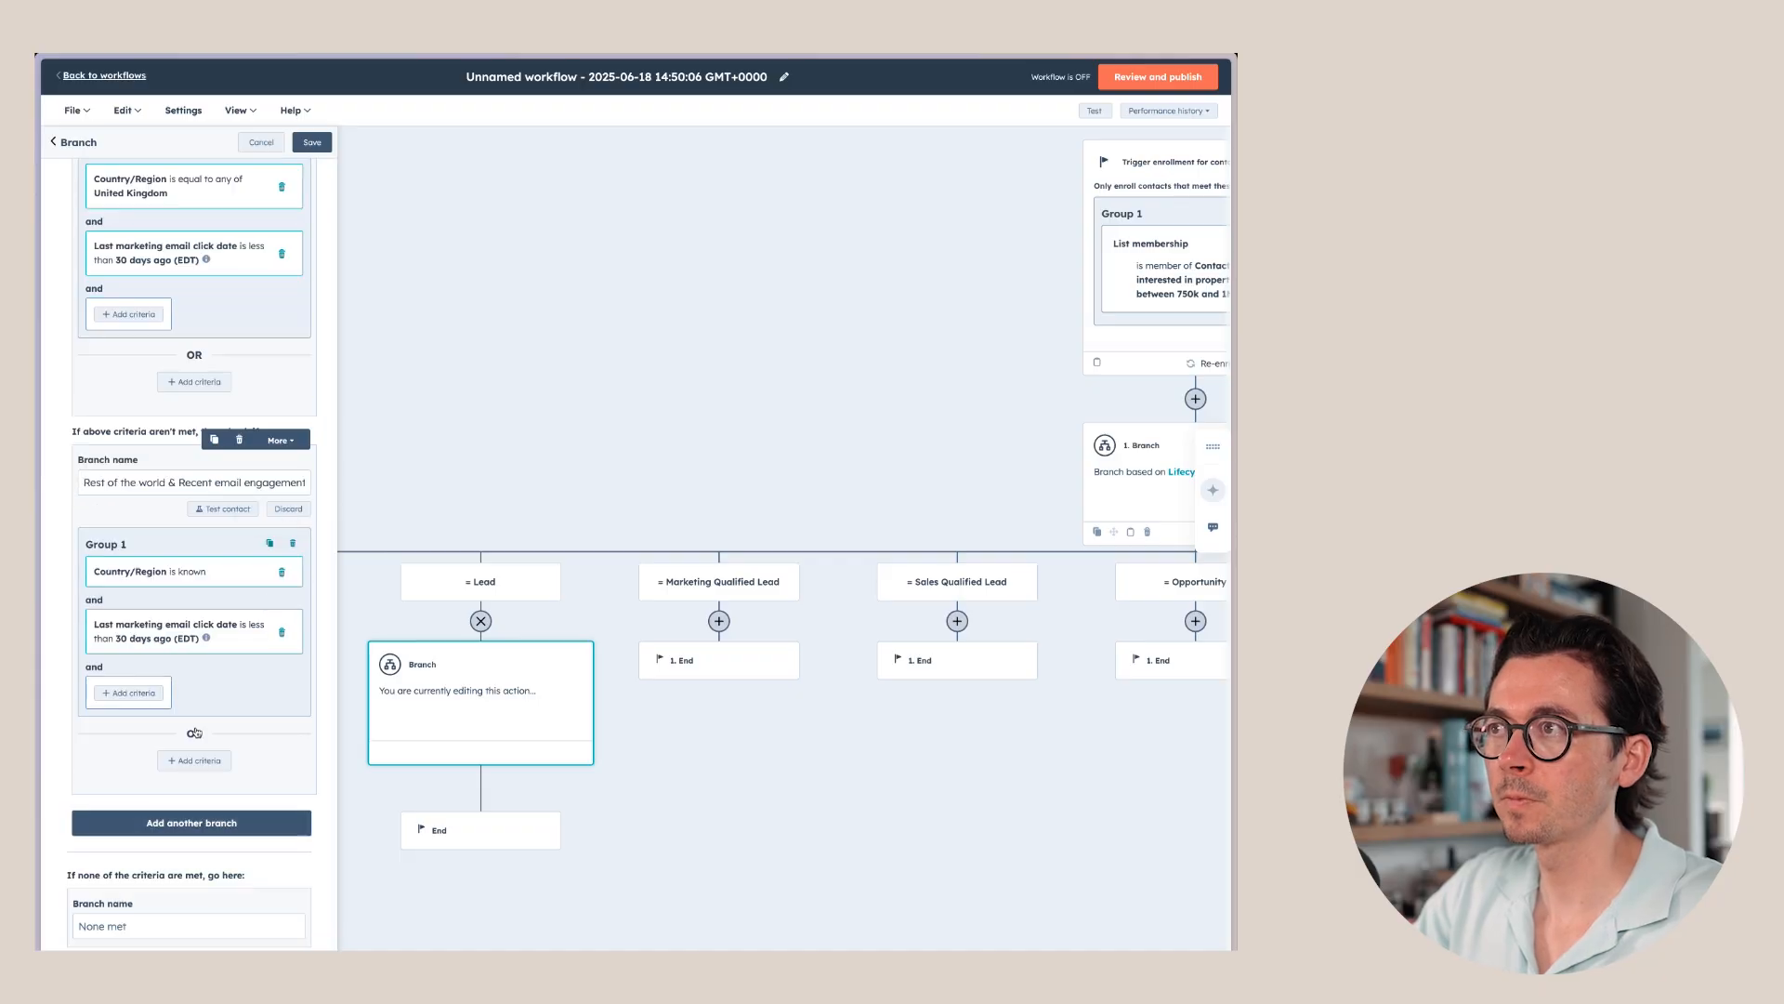
{"action": "left_click", "coordinate": [129, 935]}
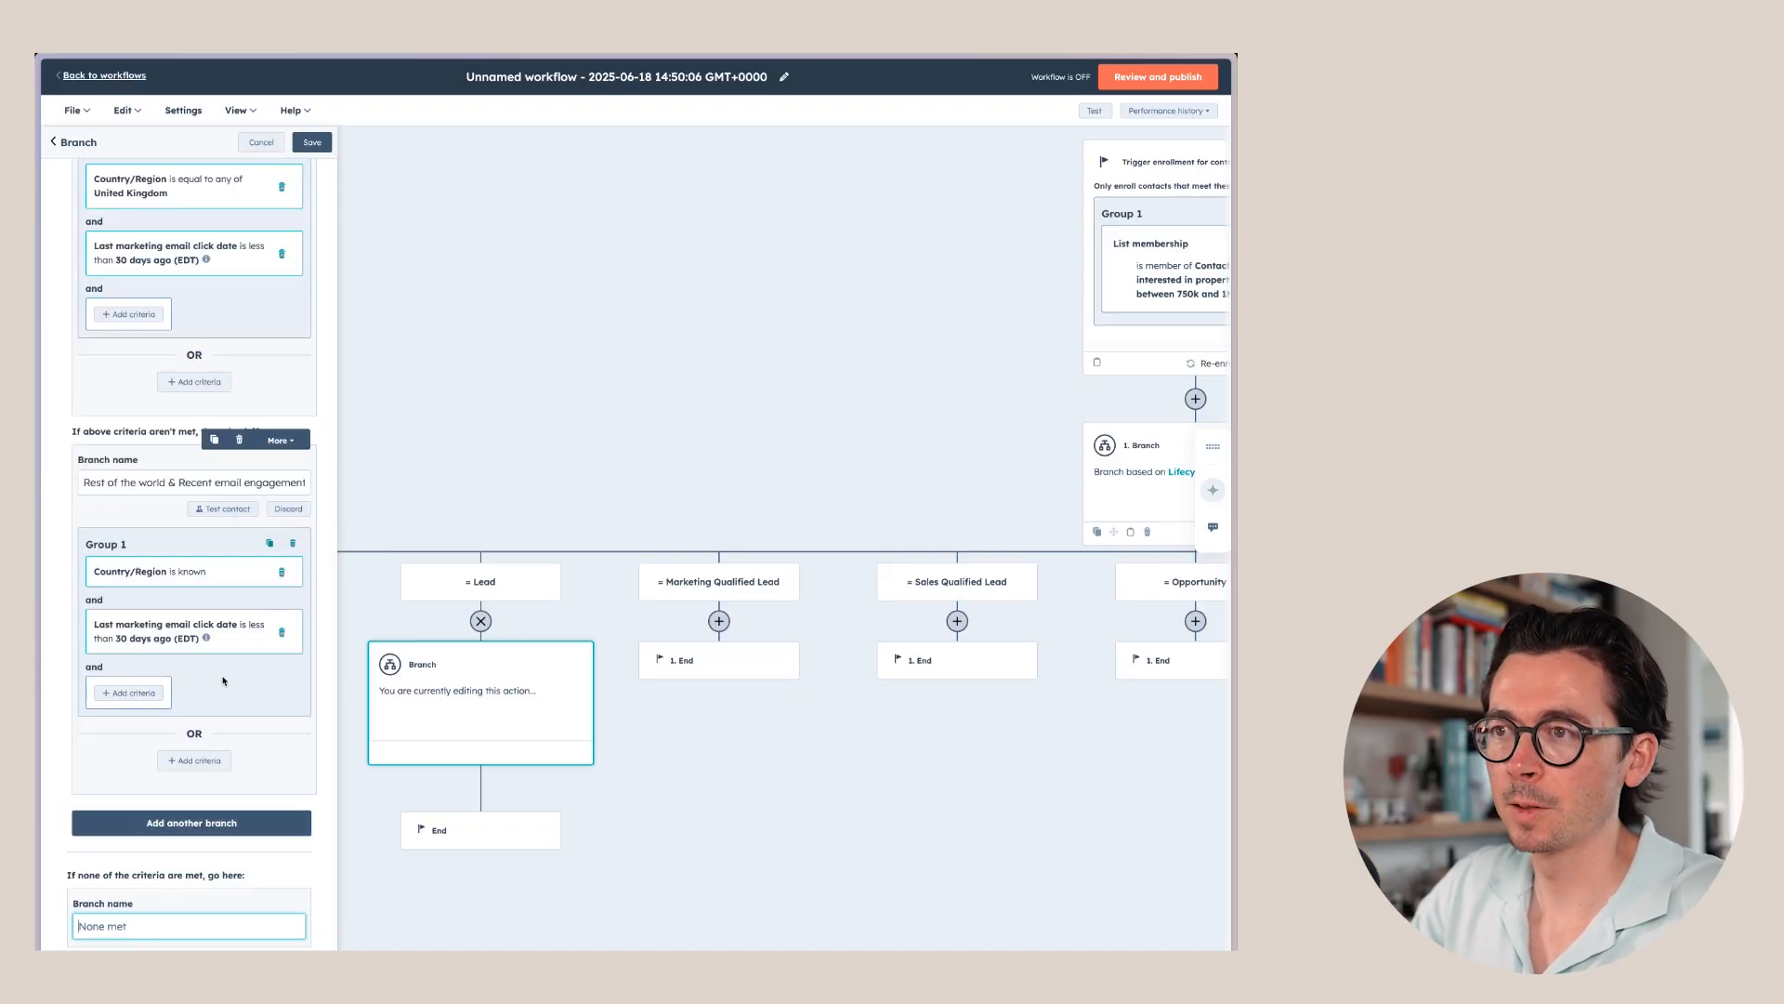
{"action": "left_click", "coordinate": [312, 142]}
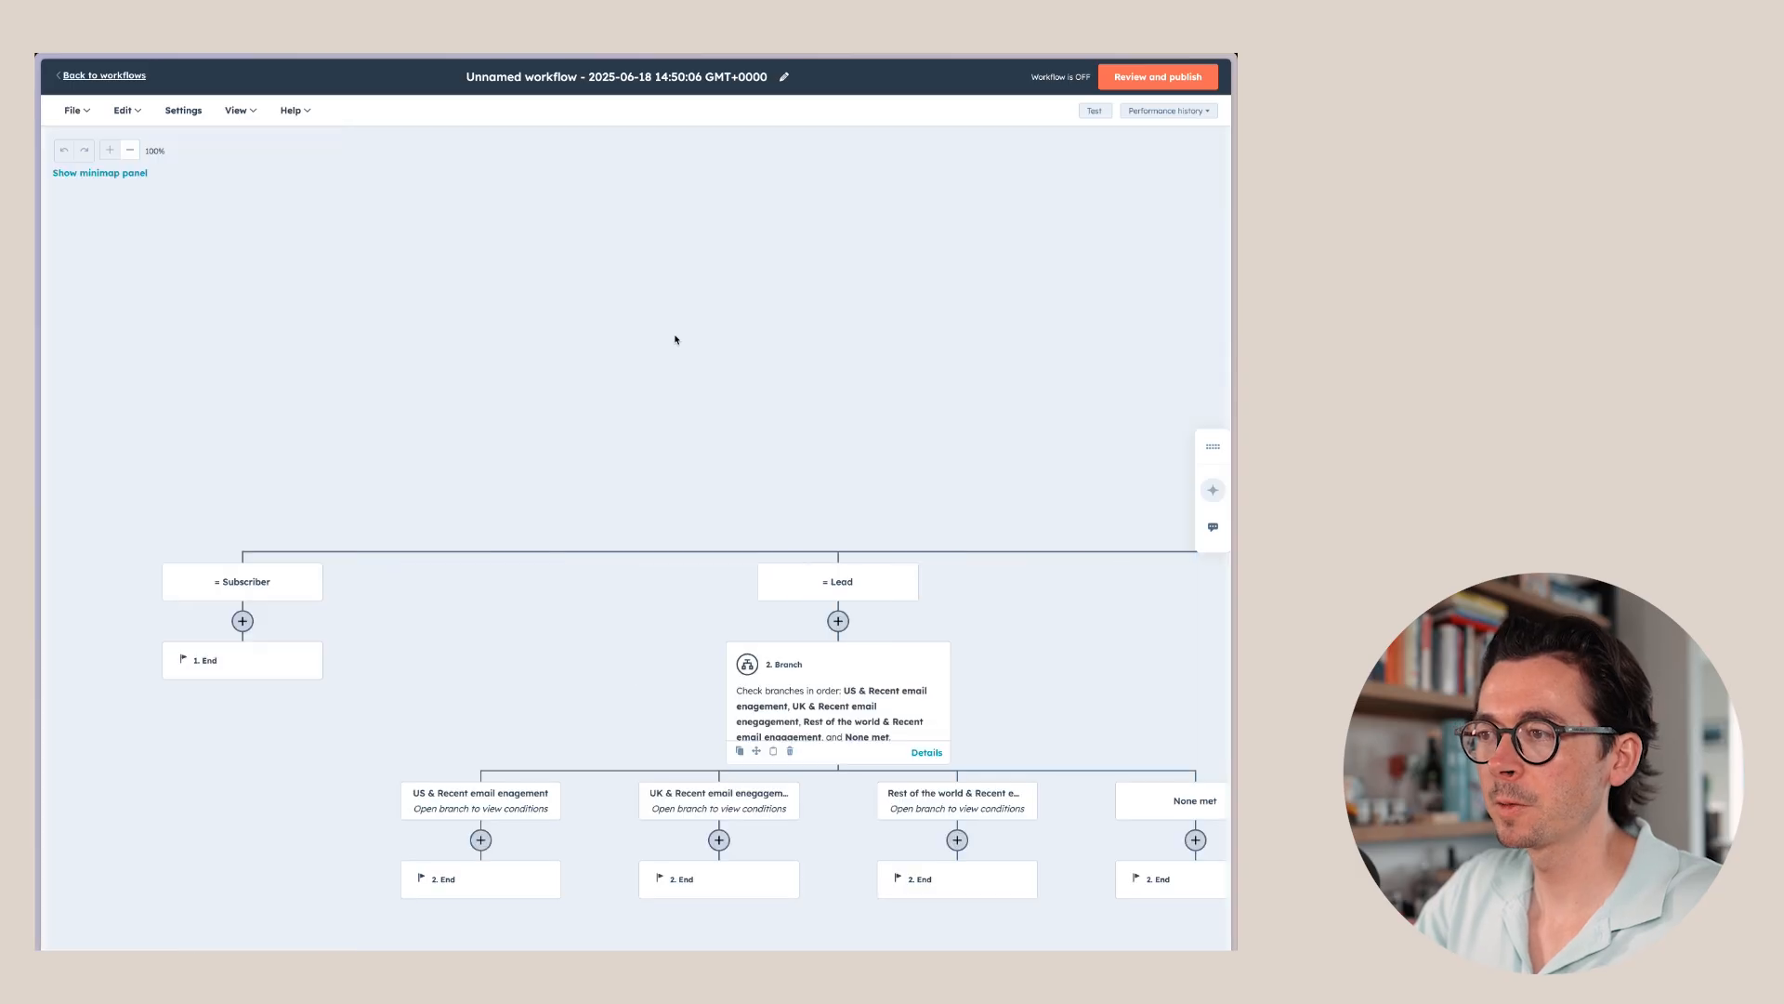
Add a random percentage distribution branch with two 50% paths under the US & Recent email enagement branch and save it
{"action": "scroll", "coordinate": [834, 491], "scroll_direction": "down", "scroll_amount": 4}
{"action": "scroll", "coordinate": [833, 490], "scroll_direction": "right", "scroll_amount": 2}
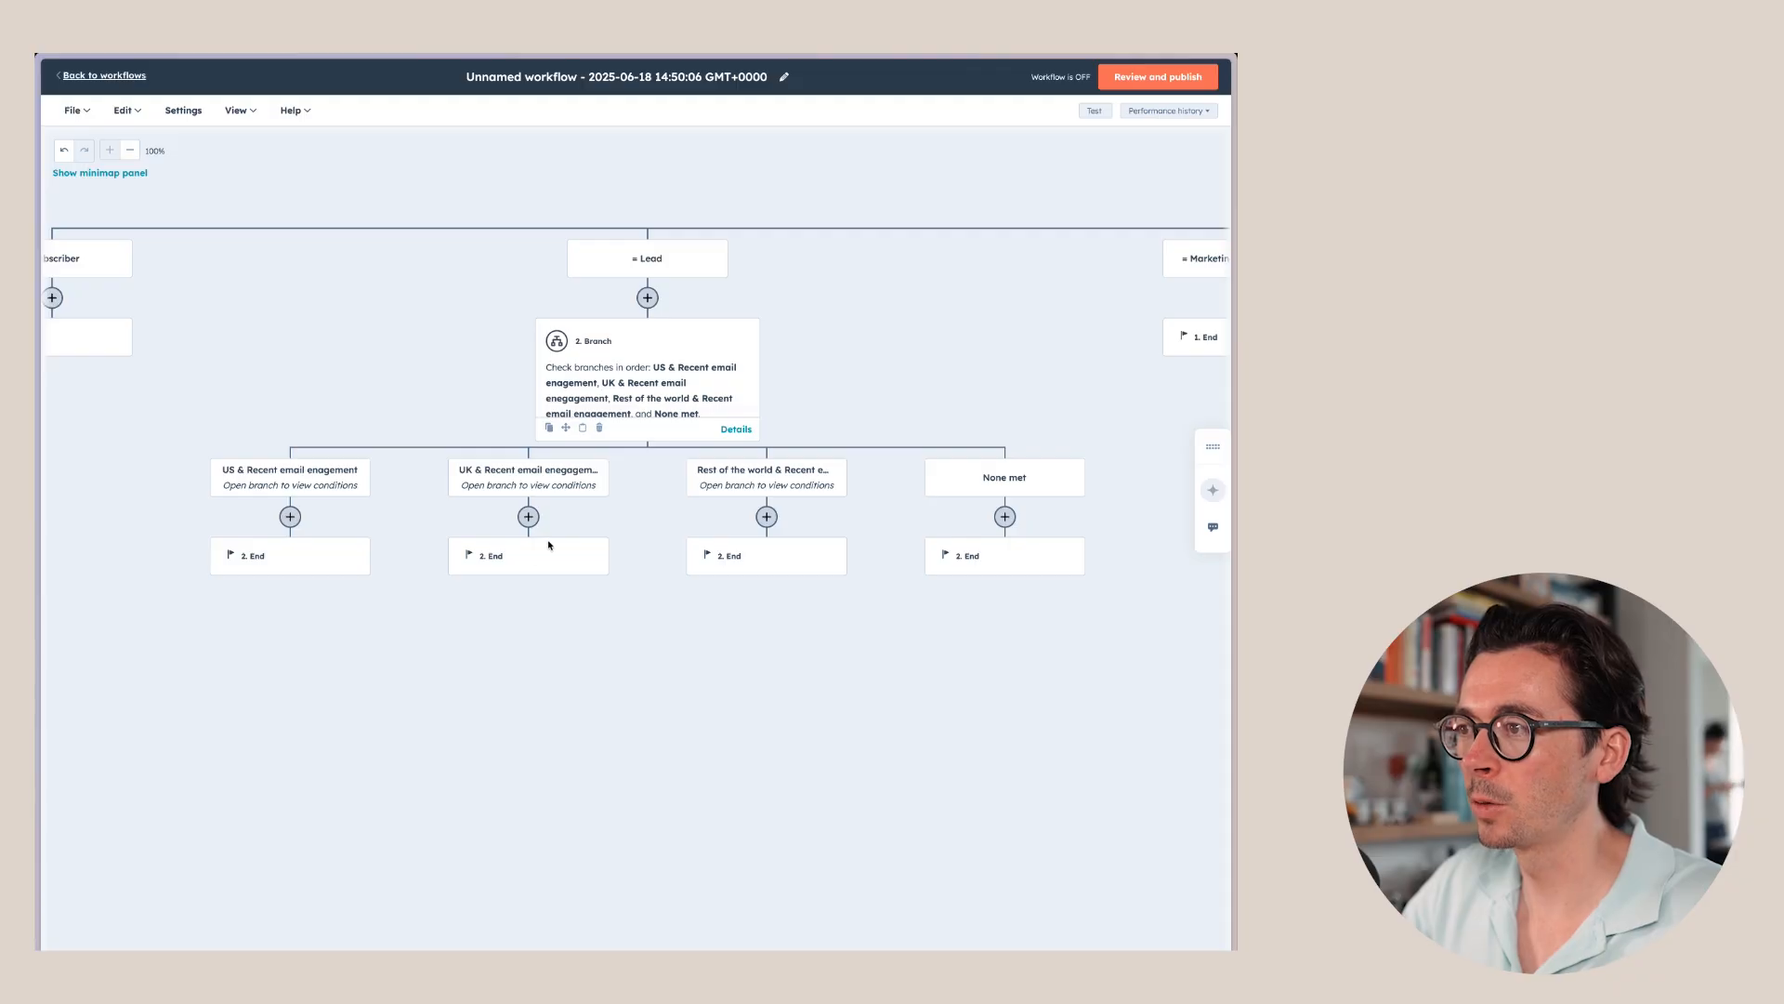
{"action": "left_click", "coordinate": [290, 517]}
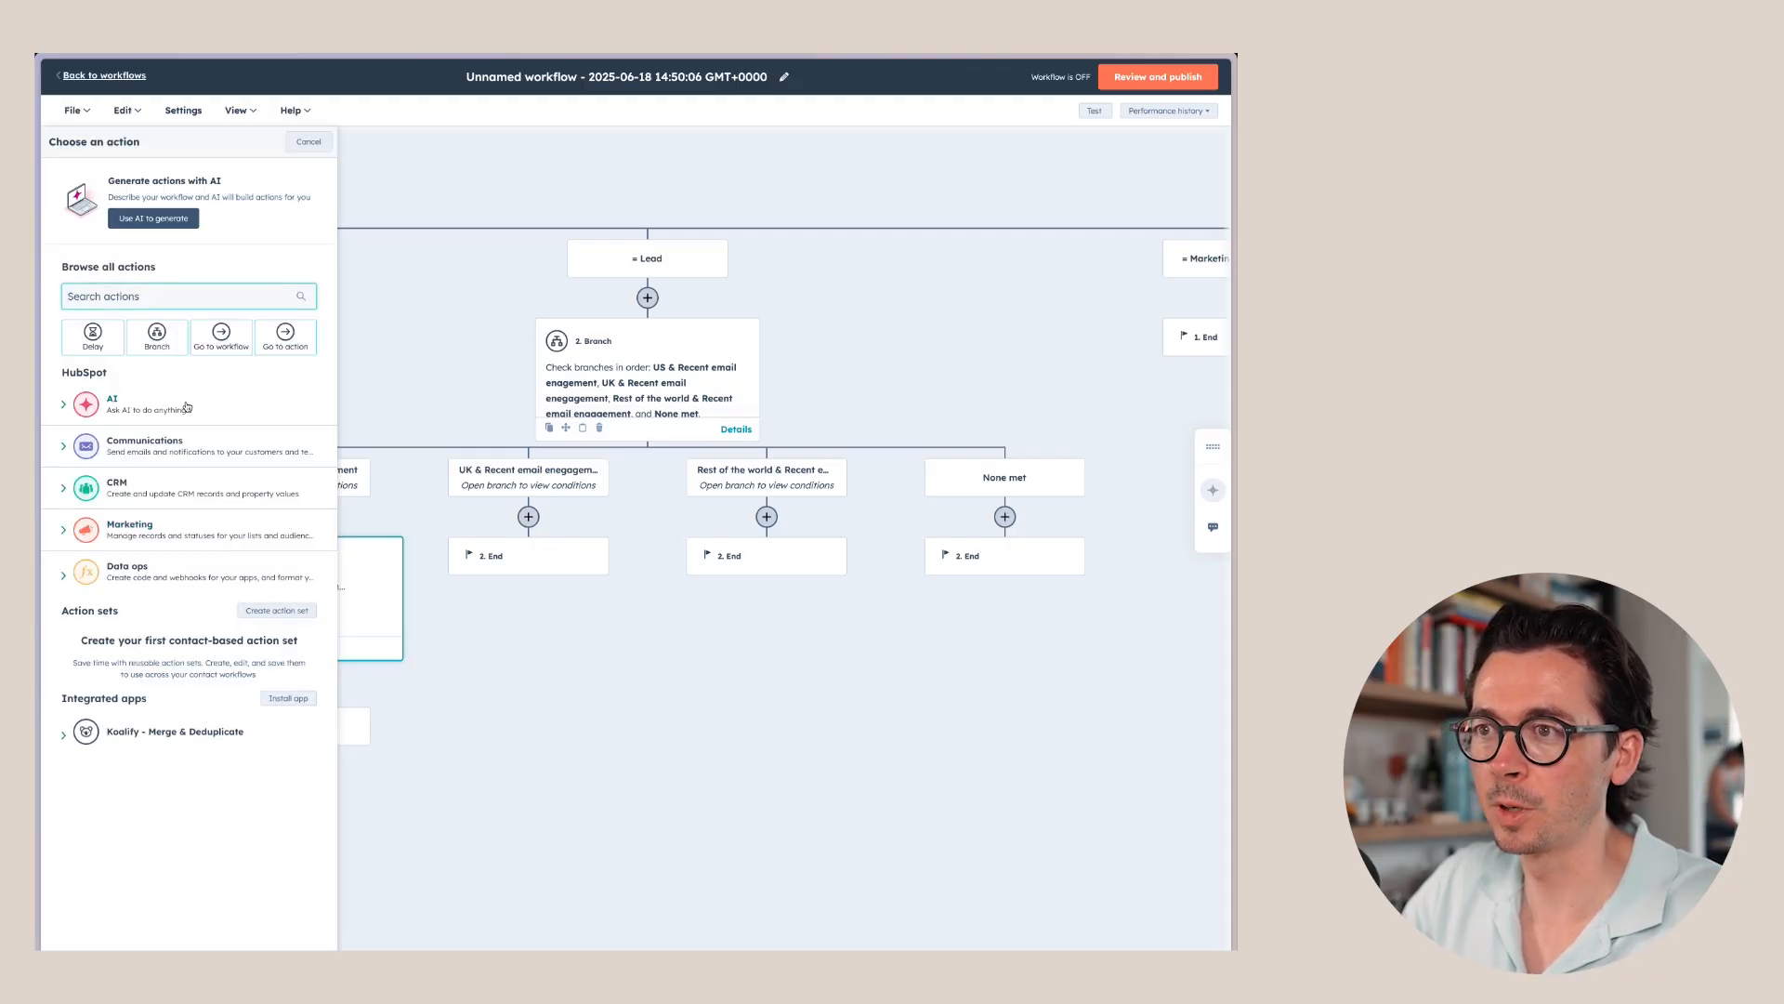
{"action": "left_click", "coordinate": [155, 339]}
{"action": "left_click", "coordinate": [194, 413]}
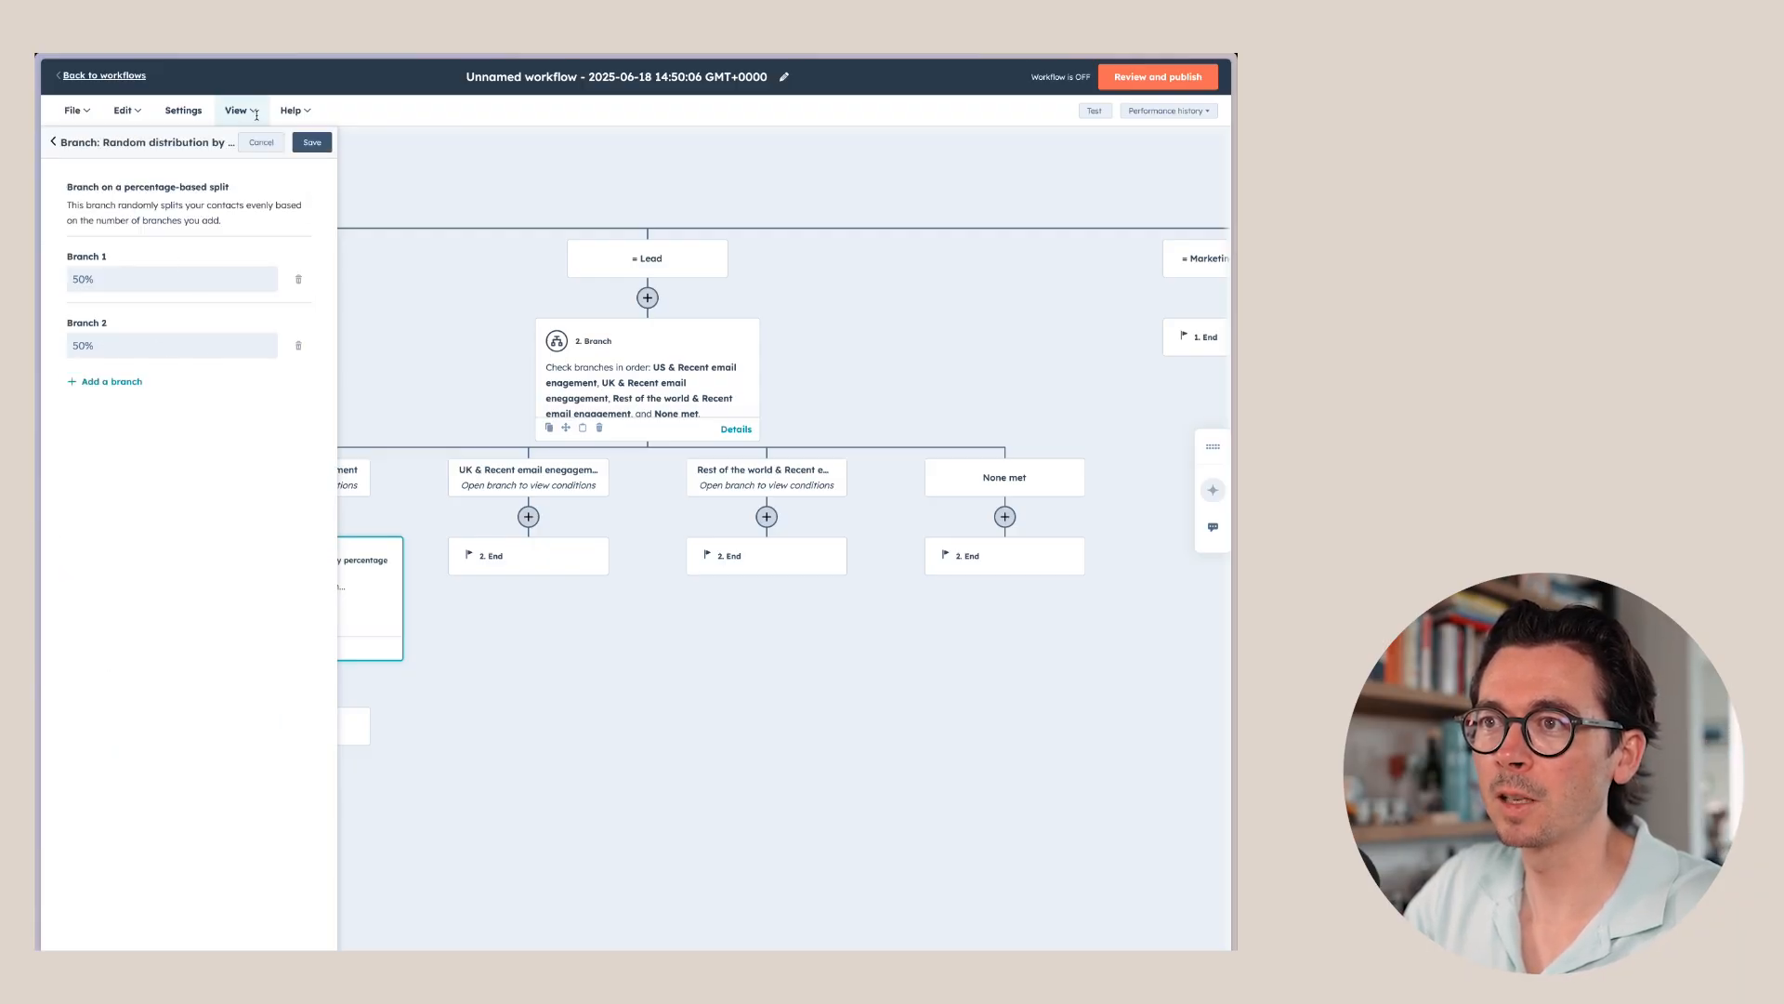
{"action": "left_click", "coordinate": [312, 142]}
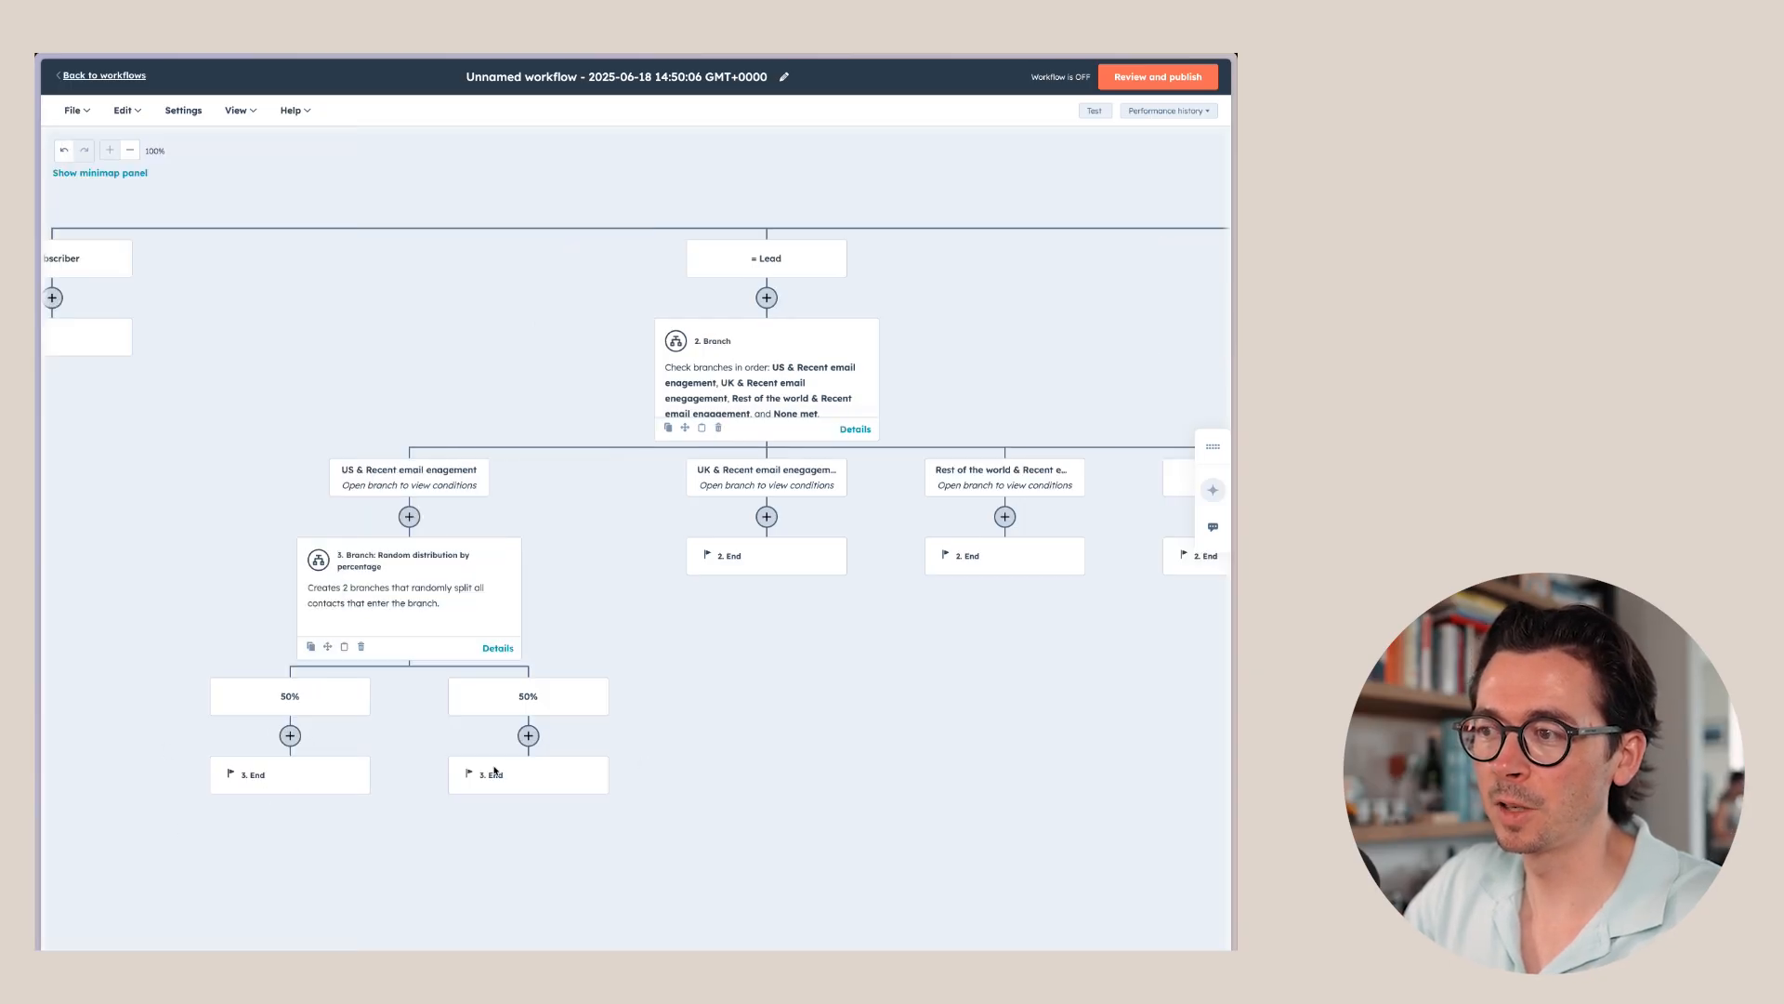
{"action": "scroll", "coordinate": [557, 749], "scroll_direction": "down", "scroll_amount": 1}
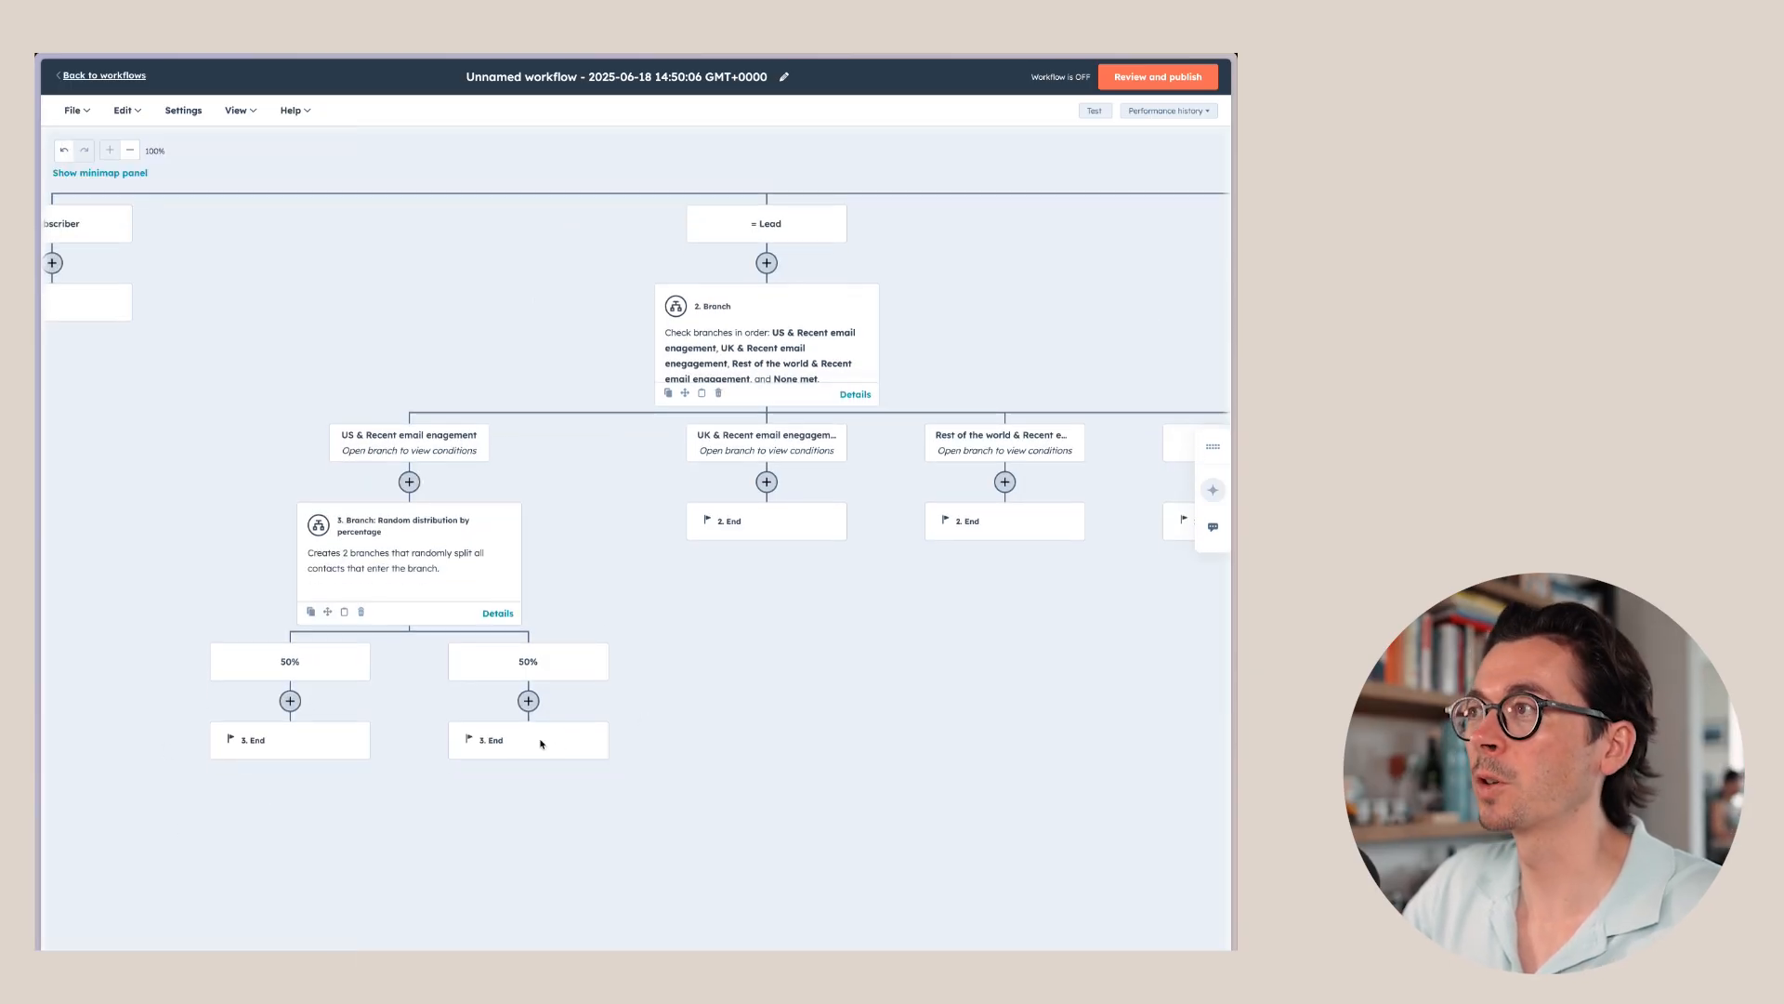